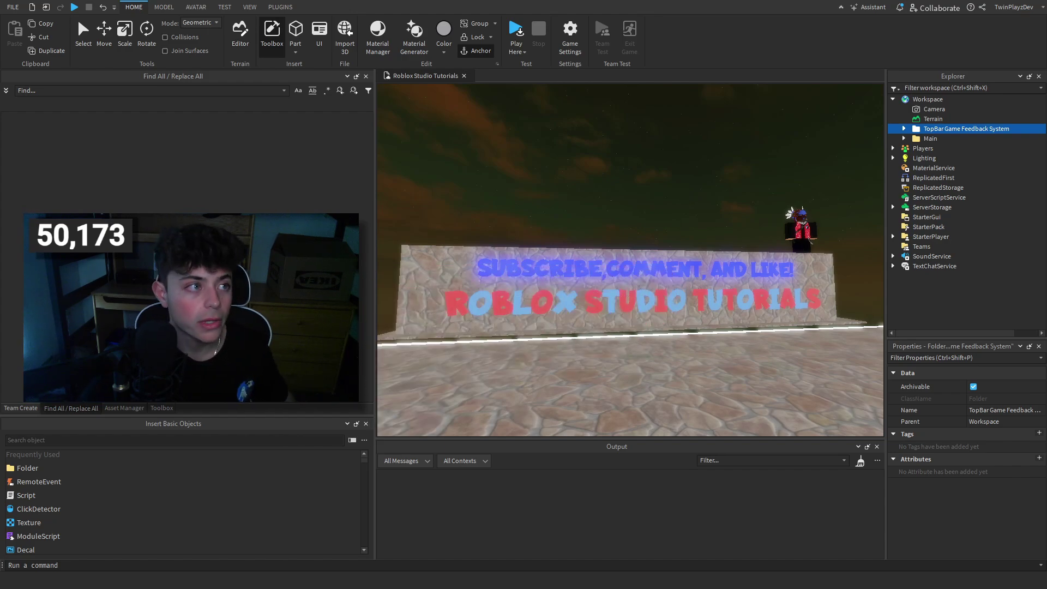
- Examine the TopBar Game Feedback System model's store page in the browser, including its description, and return to Roblox Studio
{"action": "left_click_drag", "start_coordinate": [643, 75], "coordinate": [828, 53]}
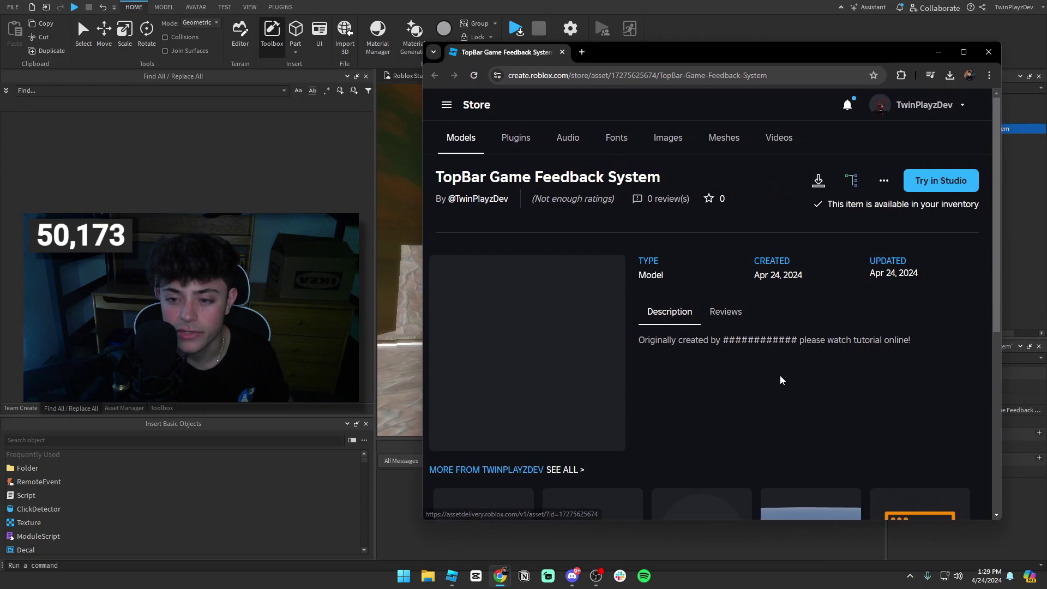
{"action": "left_click_drag", "start_coordinate": [797, 341], "coordinate": [710, 340]}
{"action": "left_click", "coordinate": [753, 337]}
{"action": "left_click_drag", "start_coordinate": [486, 50], "coordinate": [0, 32]}
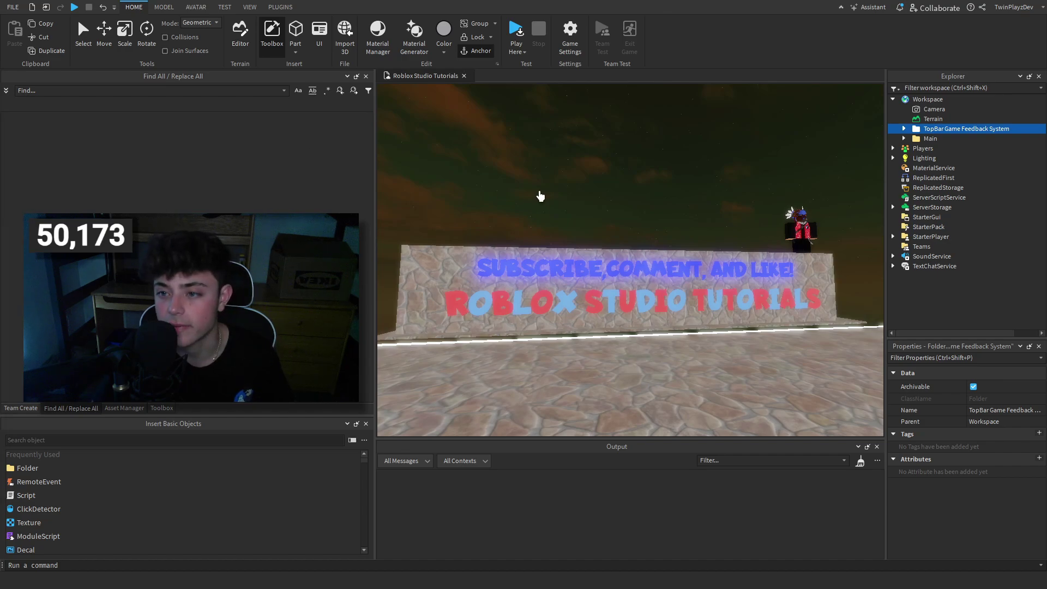
- Expand the TopBar Game Feedback System folder in Workspace and look up the model in the Toolbox inventory
{"action": "left_click", "coordinate": [903, 129]}
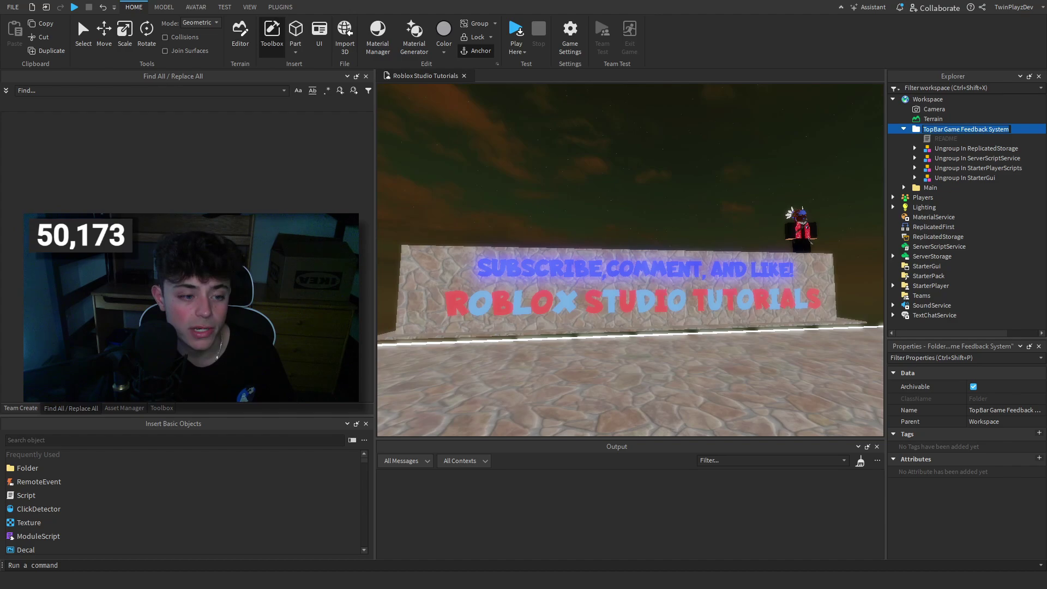
{"action": "left_click", "coordinate": [163, 408]}
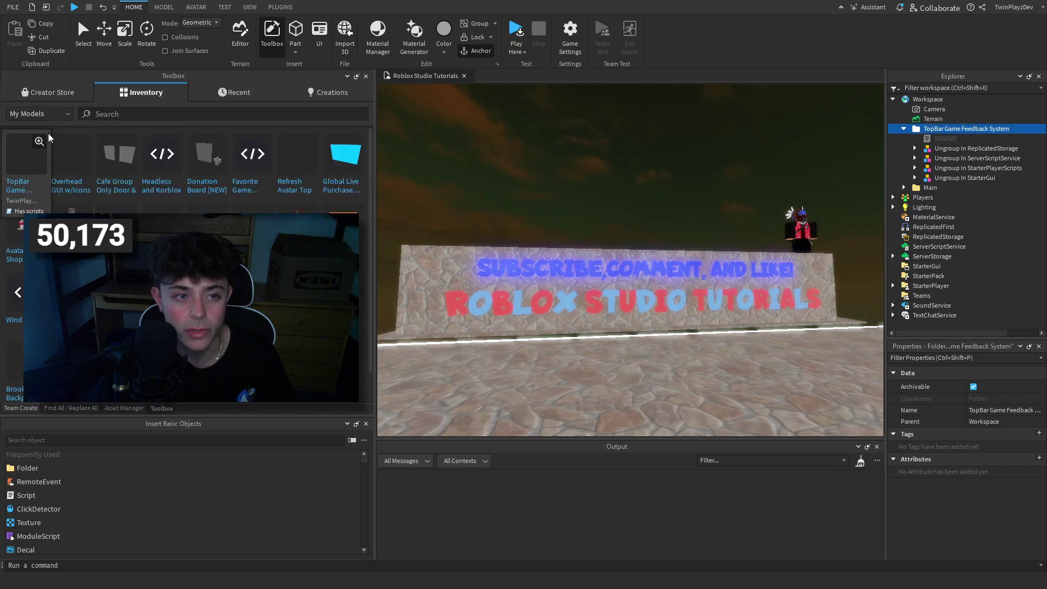
{"action": "left_click", "coordinate": [171, 6]}
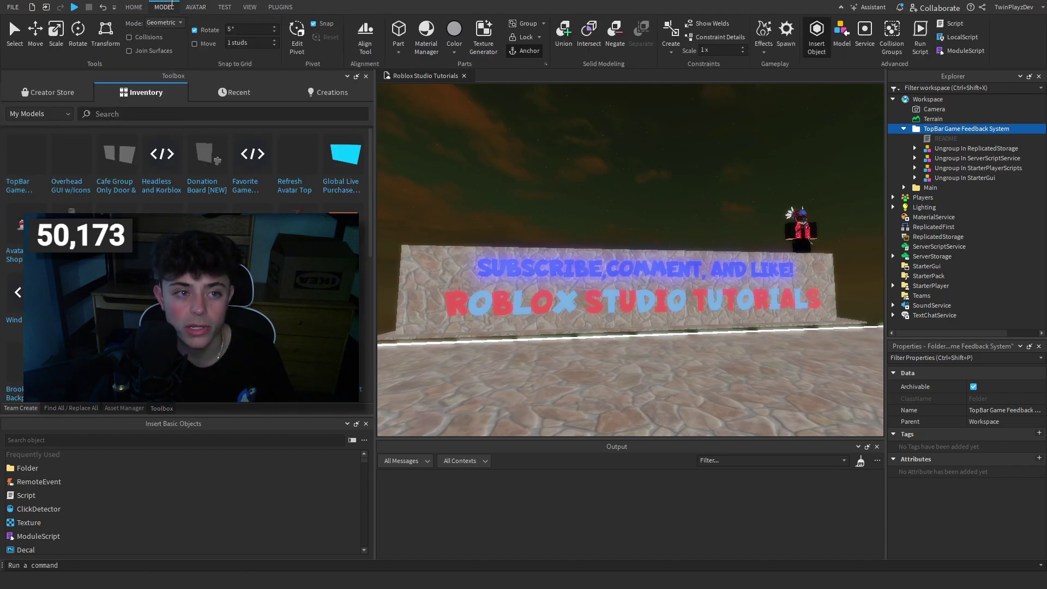
{"action": "left_click", "coordinate": [134, 408]}
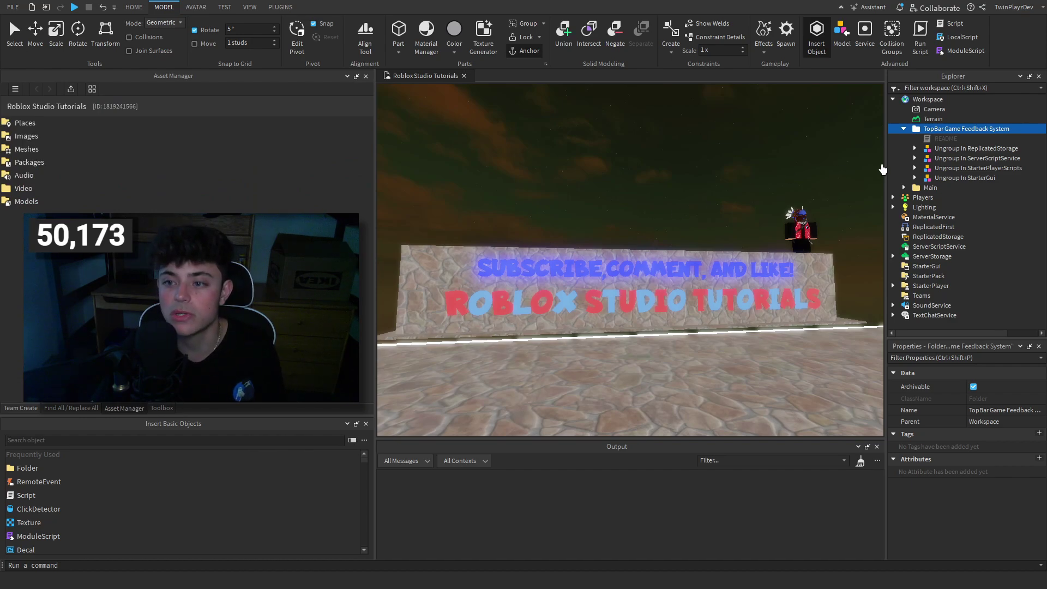
- Open the README script in the feedback system folder and read its credits, tutorial links and deployment instructions
{"action": "double_click", "coordinate": [946, 138]}
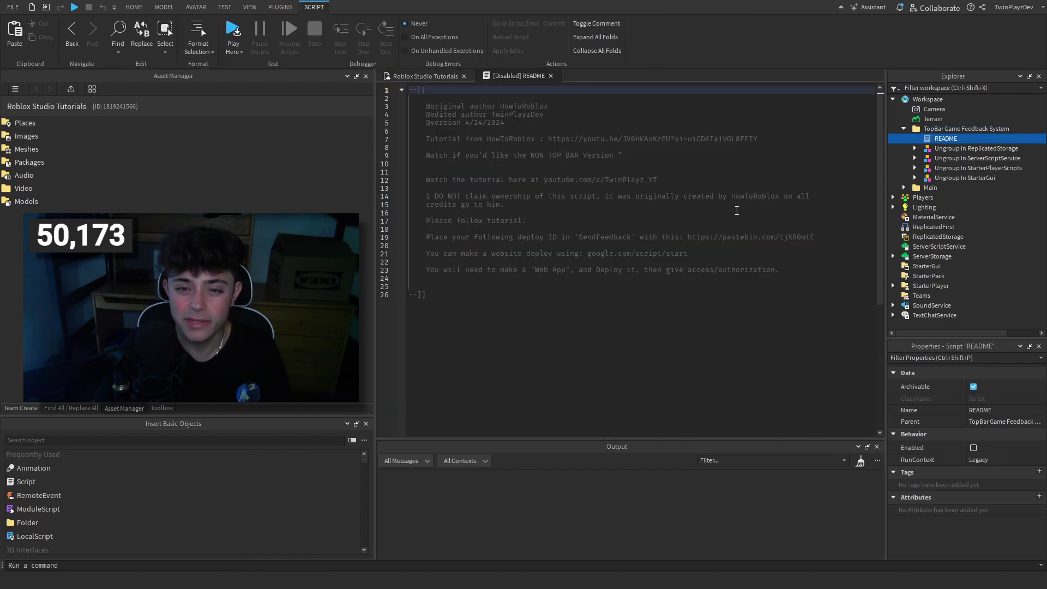
{"action": "left_click_drag", "start_coordinate": [430, 99], "coordinate": [702, 270]}
{"action": "left_click", "coordinate": [702, 270]}
{"action": "left_click_drag", "start_coordinate": [548, 139], "coordinate": [657, 147]}
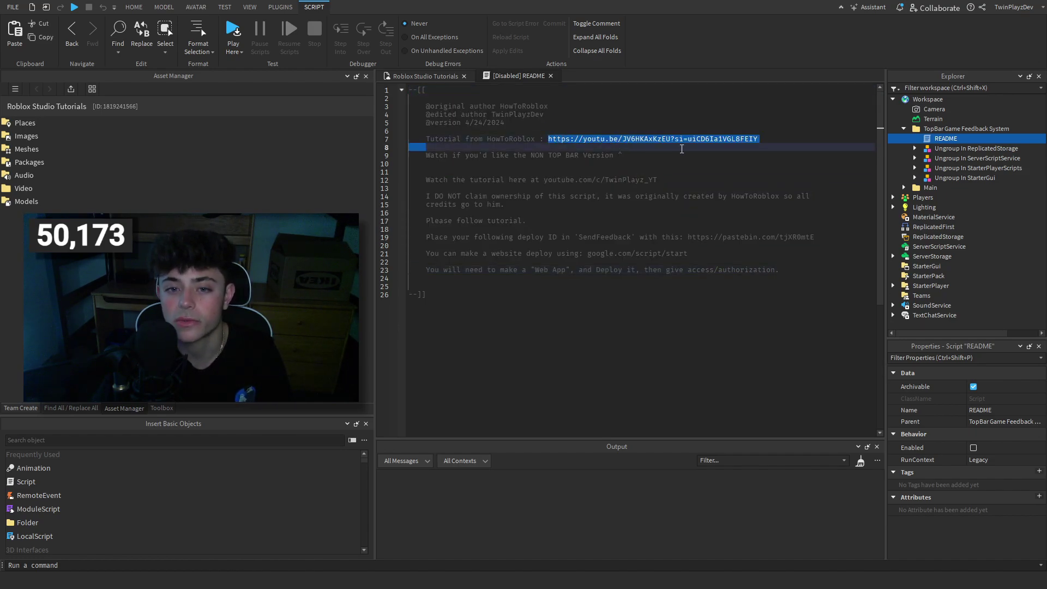
{"action": "left_click", "coordinate": [786, 146]}
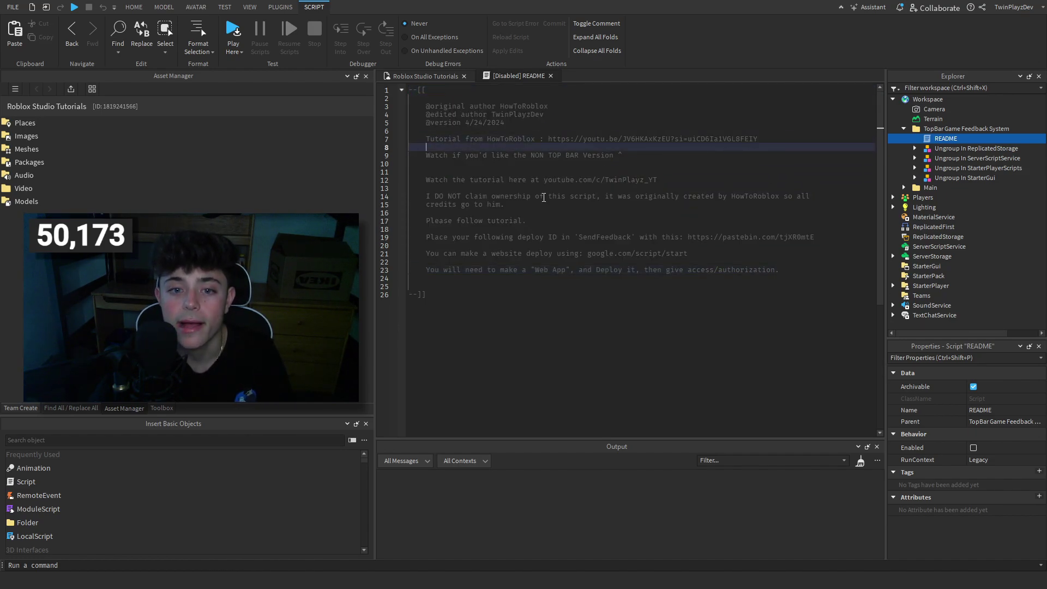
{"action": "left_click_drag", "start_coordinate": [543, 180], "coordinate": [657, 180]}
{"action": "left_click", "coordinate": [599, 200]}
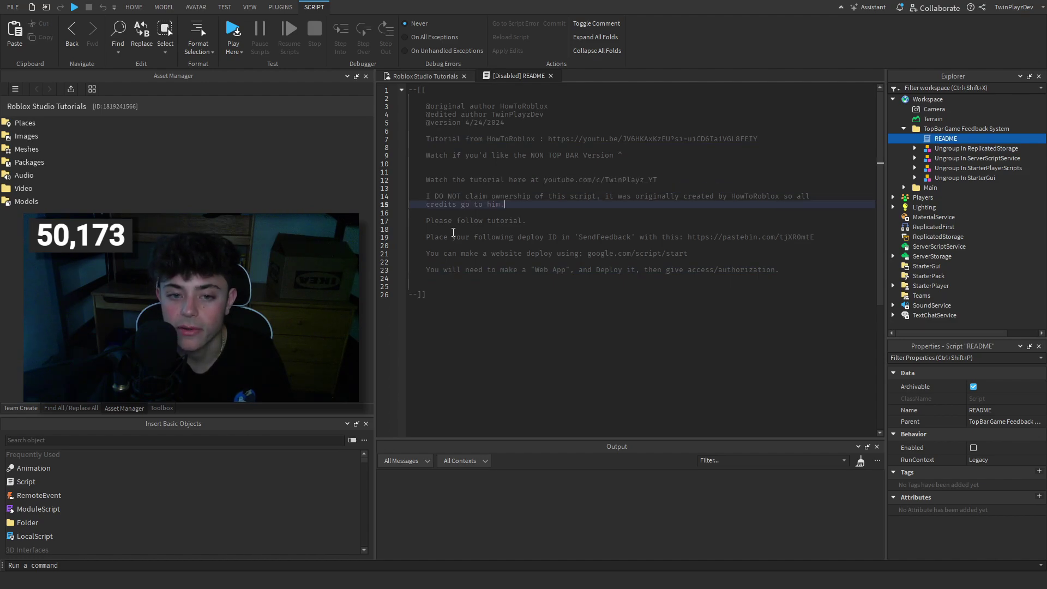
{"action": "scroll", "coordinate": [453, 232], "scroll_direction": "down", "scroll_amount": 2}
{"action": "scroll", "coordinate": [458, 253], "scroll_direction": "up", "scroll_amount": 2}
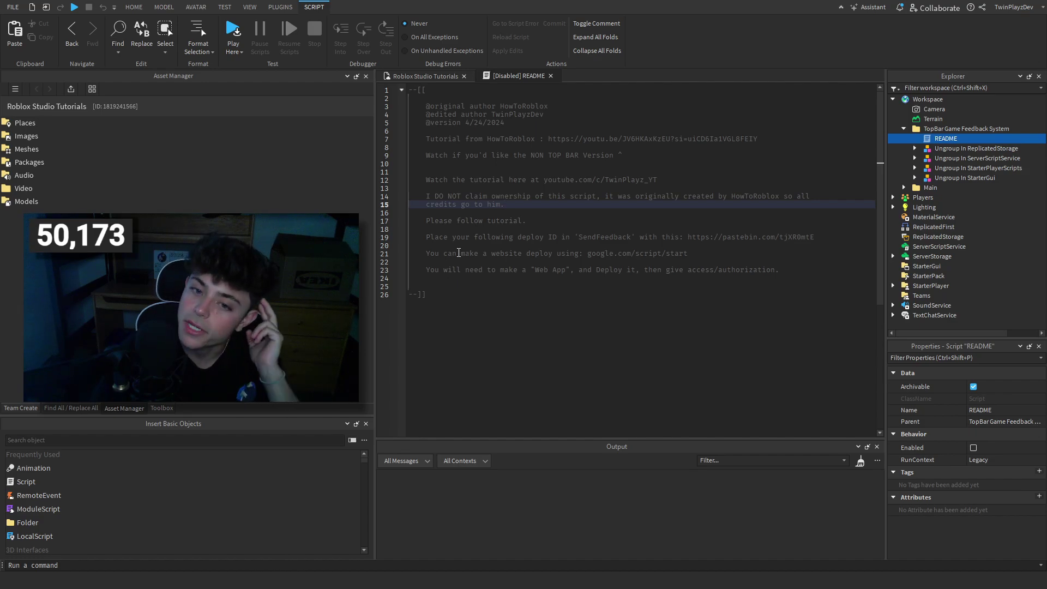
{"action": "left_click_drag", "start_coordinate": [688, 254], "coordinate": [588, 254]}
{"action": "left_click_drag", "start_coordinate": [814, 237], "coordinate": [695, 240]}
{"action": "left_click", "coordinate": [695, 240]}
{"action": "left_click_drag", "start_coordinate": [587, 254], "coordinate": [738, 253]}
{"action": "left_click", "coordinate": [742, 252]}
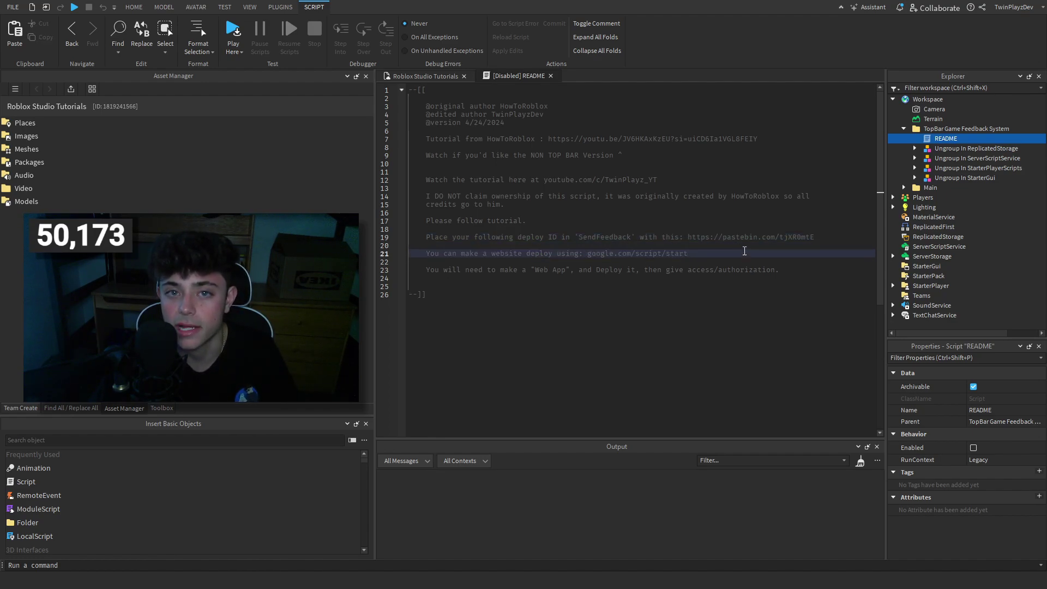
- Move the ReplicatedStorage and ServerScriptService groups from the feedback system folder into their matching services and ungroup them
{"action": "left_click", "coordinate": [425, 76]}
{"action": "right_click_drag", "start_coordinate": [715, 152], "coordinate": [712, 154]}
{"action": "key", "text": "s"}
{"action": "key", "text": "w"}
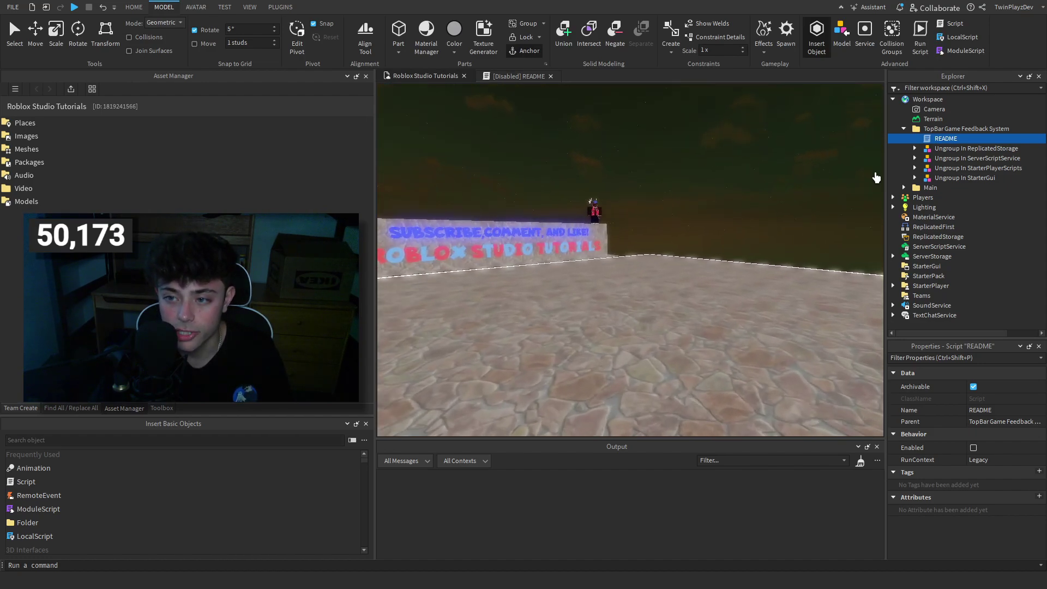
{"action": "left_click", "coordinate": [915, 149]}
{"action": "left_click_drag", "start_coordinate": [1008, 159], "coordinate": [938, 257]}
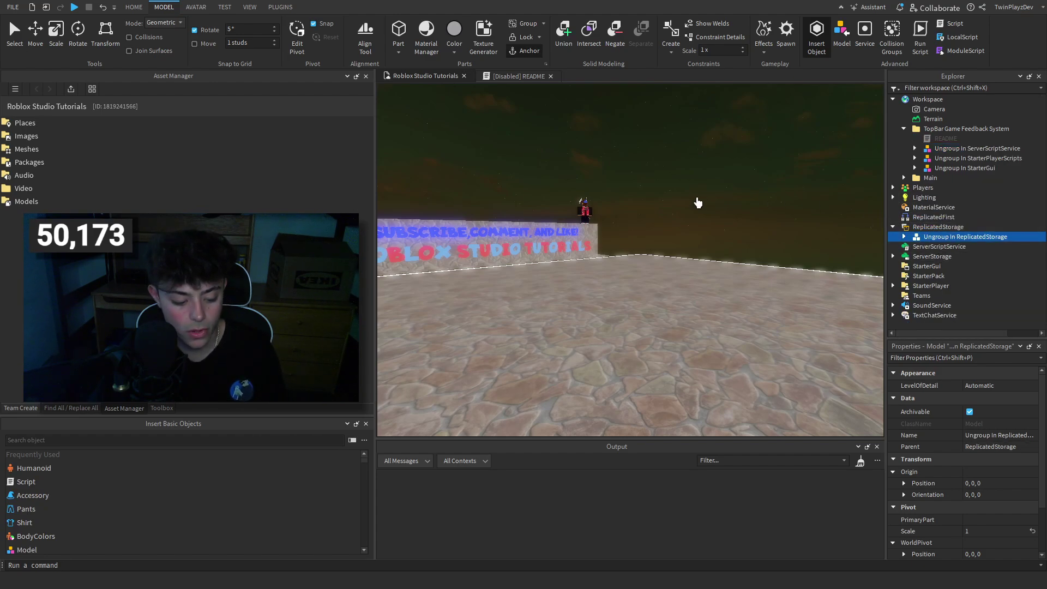
{"action": "key", "text": "ctrl+u"}
{"action": "left_click_drag", "start_coordinate": [976, 148], "coordinate": [939, 256]}
{"action": "key", "text": "ctrl+u"}
- Move the StarterPlayerScripts and StarterGui groups from the feedback system folder into their matching containers and ungroup them
{"action": "left_click_drag", "start_coordinate": [976, 148], "coordinate": [951, 315]}
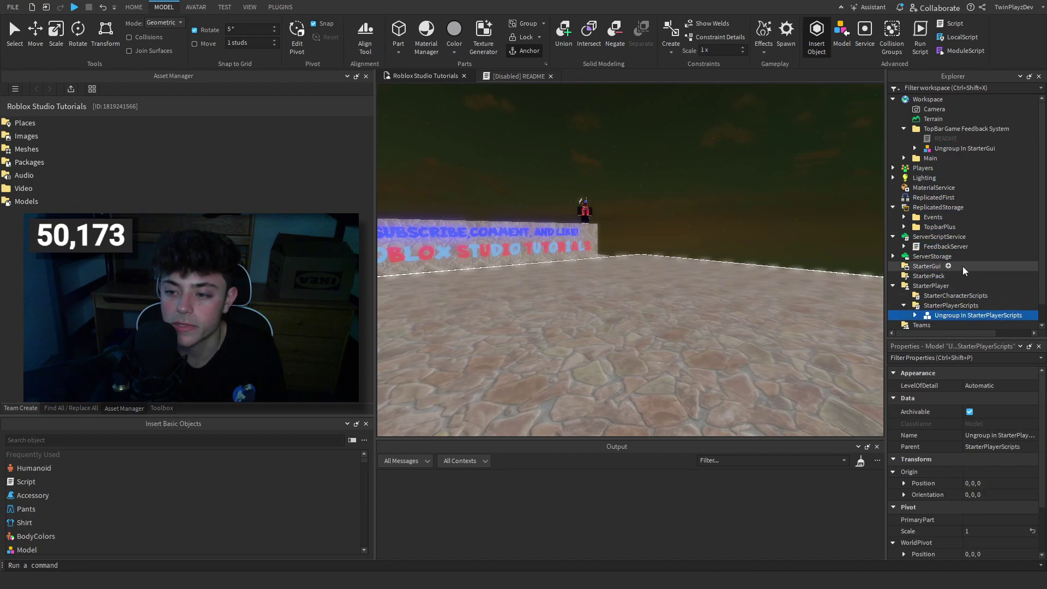
{"action": "key", "text": "ctrl+u"}
{"action": "left_click_drag", "start_coordinate": [949, 152], "coordinate": [929, 266]}
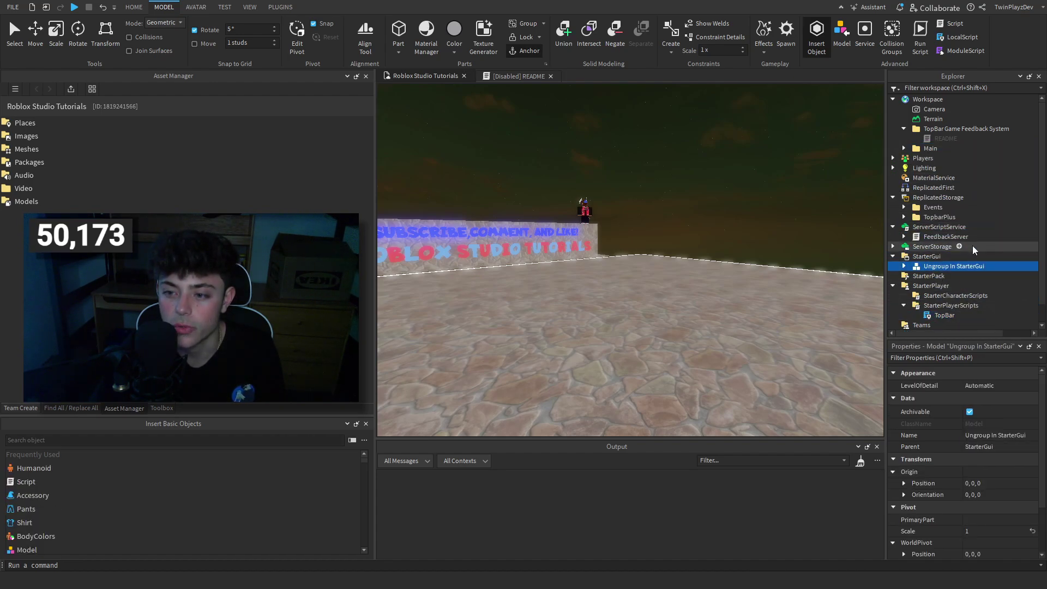
{"action": "key", "text": "ctrl+u"}
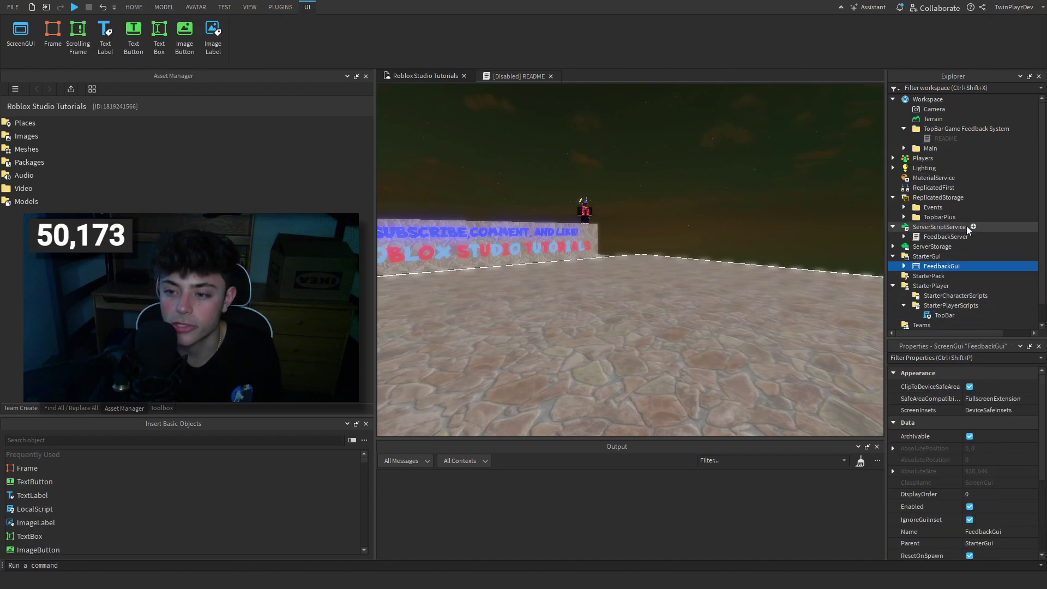
- Check the README again and open the TopBar script in StarterPlayerScripts to view its code
{"action": "double_click", "coordinate": [933, 138]}
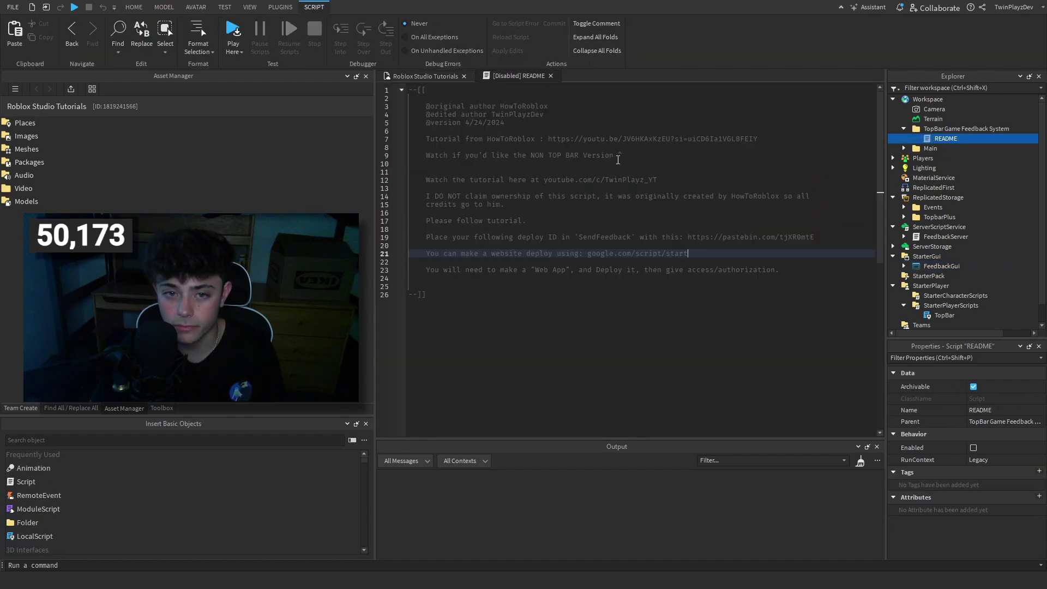
{"action": "left_click", "coordinate": [434, 76]}
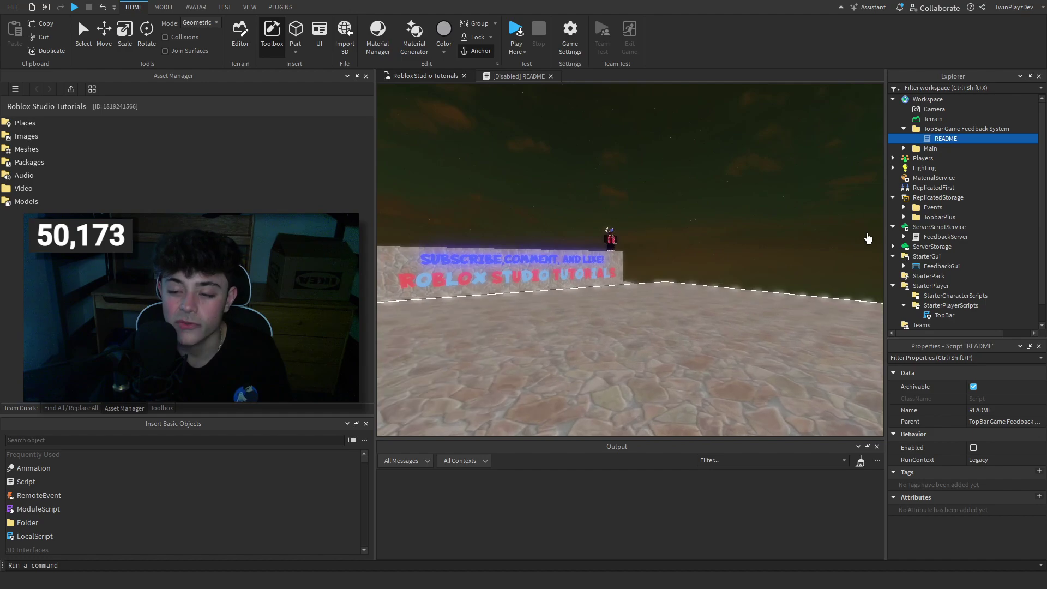
{"action": "double_click", "coordinate": [943, 315]}
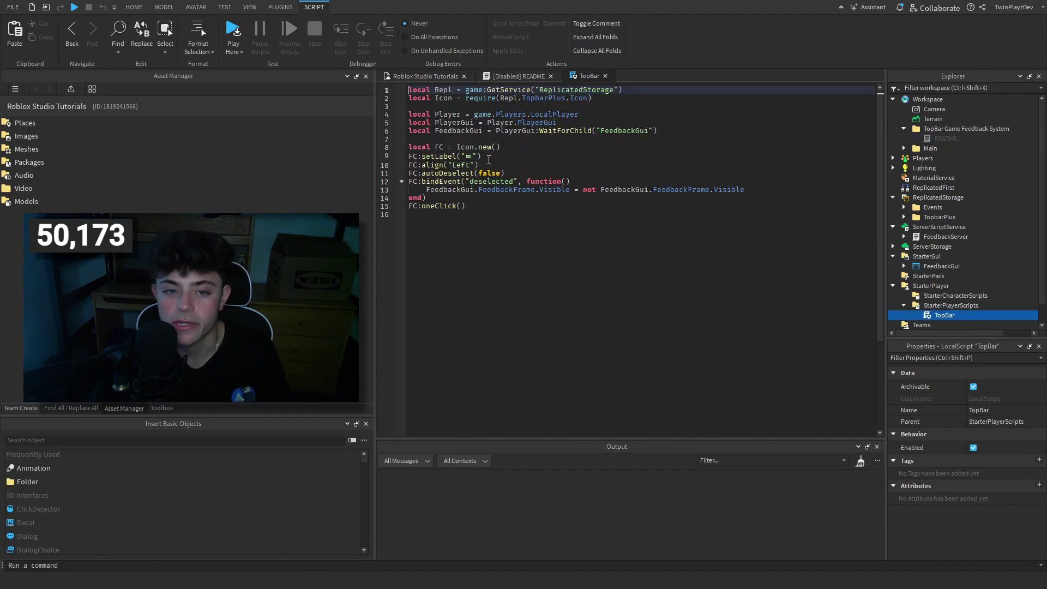
- Return to the 3D view and start a playtest of the place
{"action": "left_click", "coordinate": [431, 76]}
{"action": "left_click", "coordinate": [515, 33]}
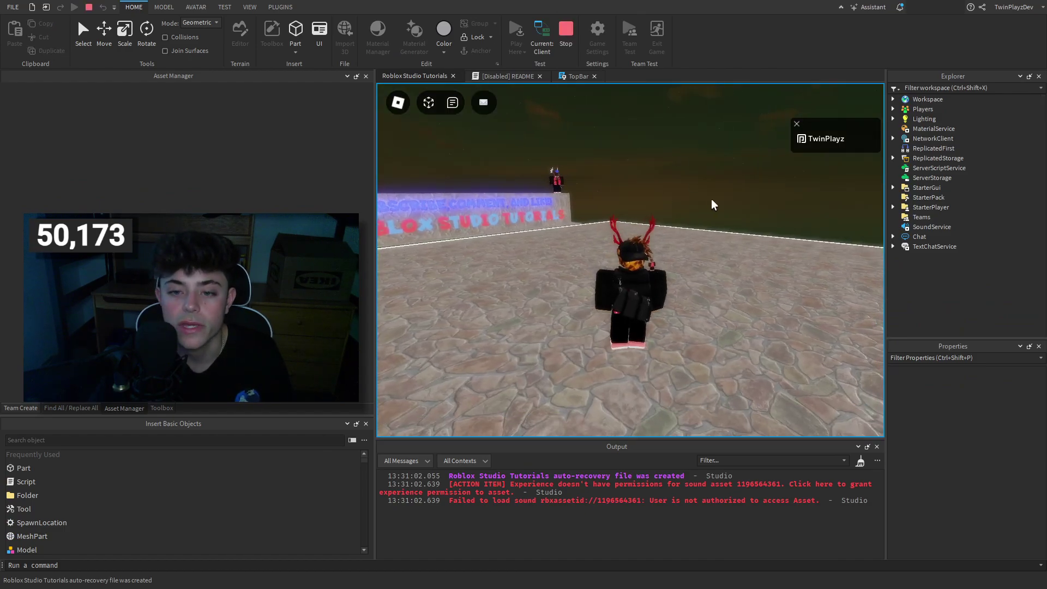
{"action": "key", "text": "ctrl+shift+f"}
{"action": "type", "text": "wwwwwwww"}
{"action": "double_click", "coordinate": [47, 90]}
{"action": "key", "text": "BackSpace"}
- Walk the character around in the playtest and clear the Output log
{"action": "left_click", "coordinate": [759, 195]}
{"action": "key", "text": "d"}
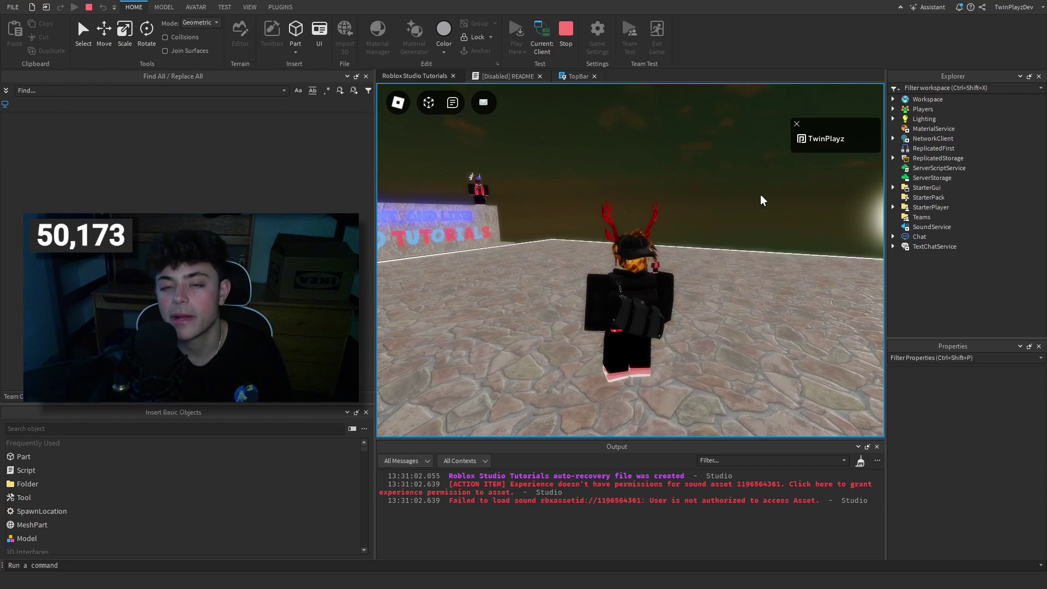
{"action": "key", "text": "s"}
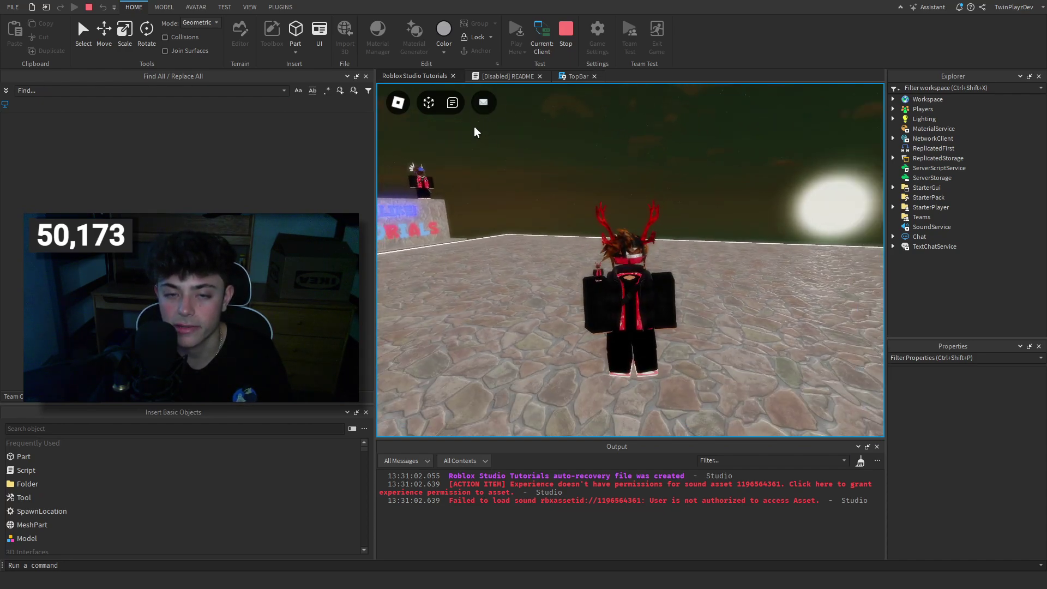
{"action": "key", "text": "Tab"}
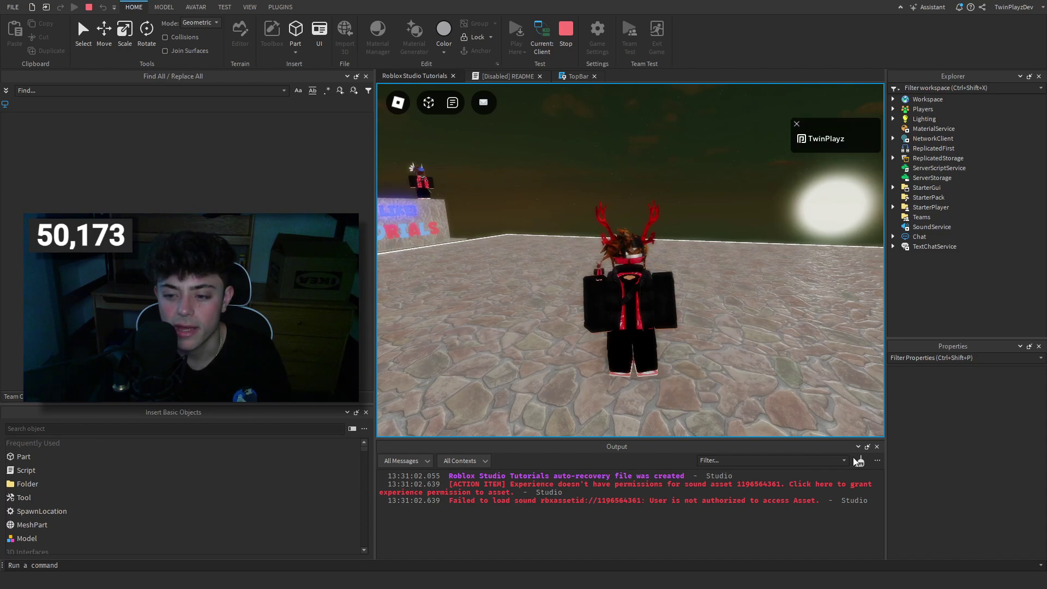
{"action": "left_click", "coordinate": [860, 461]}
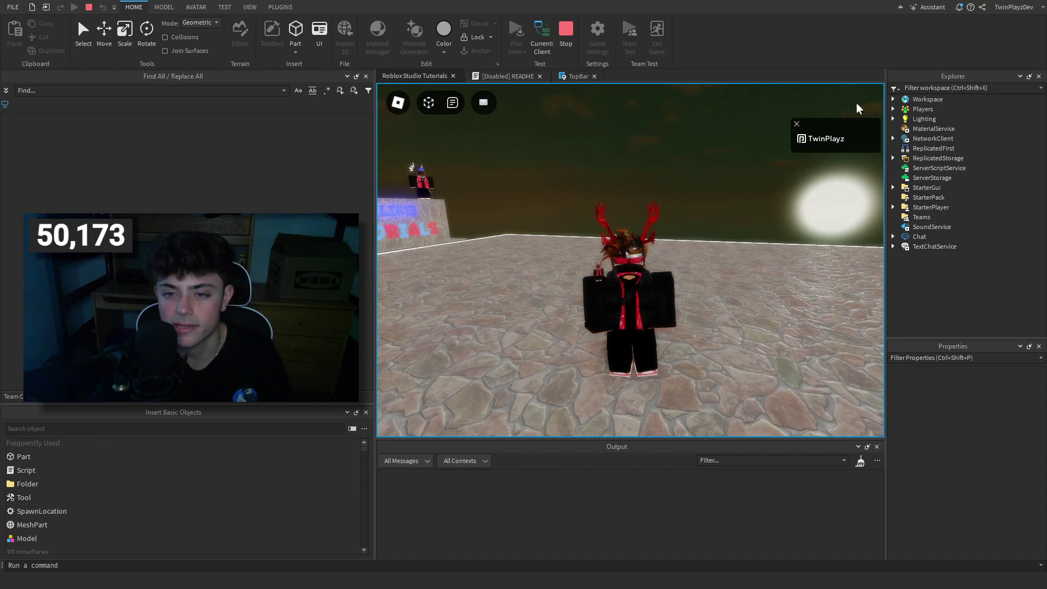
- Test opening and closing the Send Feedback form with its top bar icon and its own close control
{"action": "left_click", "coordinate": [483, 103]}
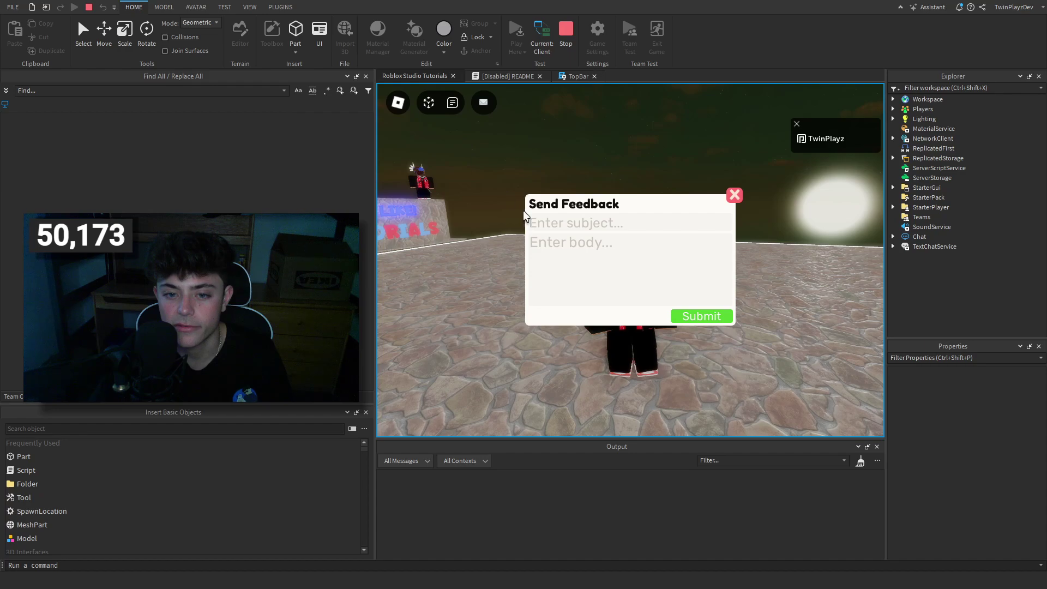
{"action": "left_click", "coordinate": [487, 106]}
{"action": "left_click", "coordinate": [487, 107]}
{"action": "left_click", "coordinate": [487, 106]}
{"action": "left_click", "coordinate": [487, 107]}
{"action": "left_click", "coordinate": [486, 106]}
{"action": "left_click", "coordinate": [487, 106]}
{"action": "left_click", "coordinate": [736, 199]}
- Reopen the Send Feedback form and fill in the subject "asdfasdf" and the body "asdfasdfasdfa"
{"action": "left_click", "coordinate": [487, 108]}
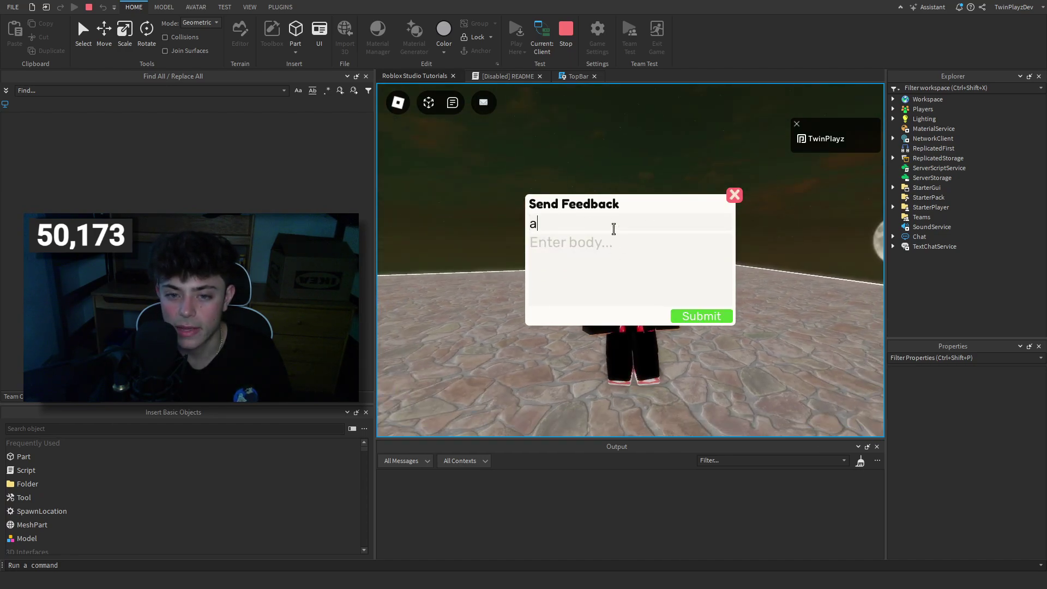
{"action": "left_click", "coordinate": [601, 262]}
{"action": "type", "text": "asdfasdfasdfa"}
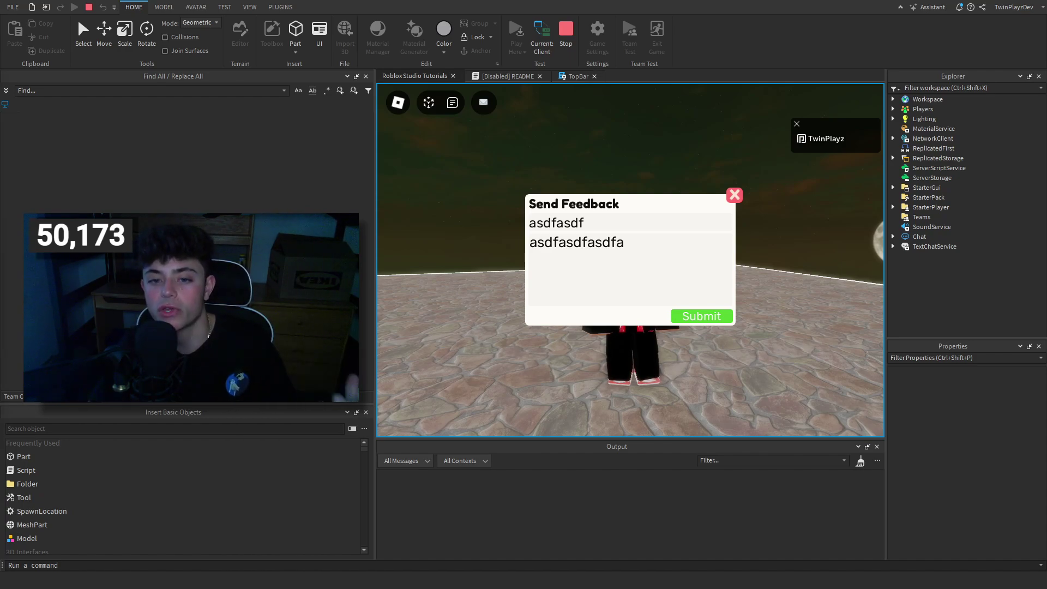
{"action": "left_click_drag", "start_coordinate": [606, 228], "coordinate": [524, 229]}
{"action": "left_click_drag", "start_coordinate": [659, 255], "coordinate": [534, 244]}
{"action": "left_click", "coordinate": [599, 161]}
{"action": "left_click_drag", "start_coordinate": [588, 223], "coordinate": [514, 217]}
{"action": "left_click", "coordinate": [640, 235]}
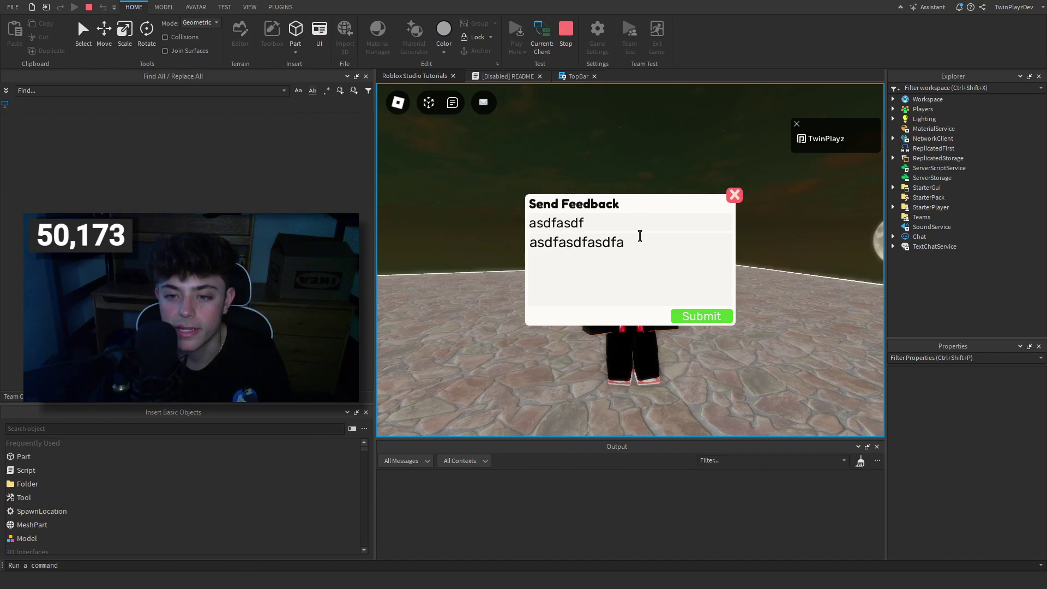
- Close the feedback form, open and close it once more while moving the character, and stop the playtest
{"action": "left_click", "coordinate": [733, 195]}
{"action": "key", "text": "s"}
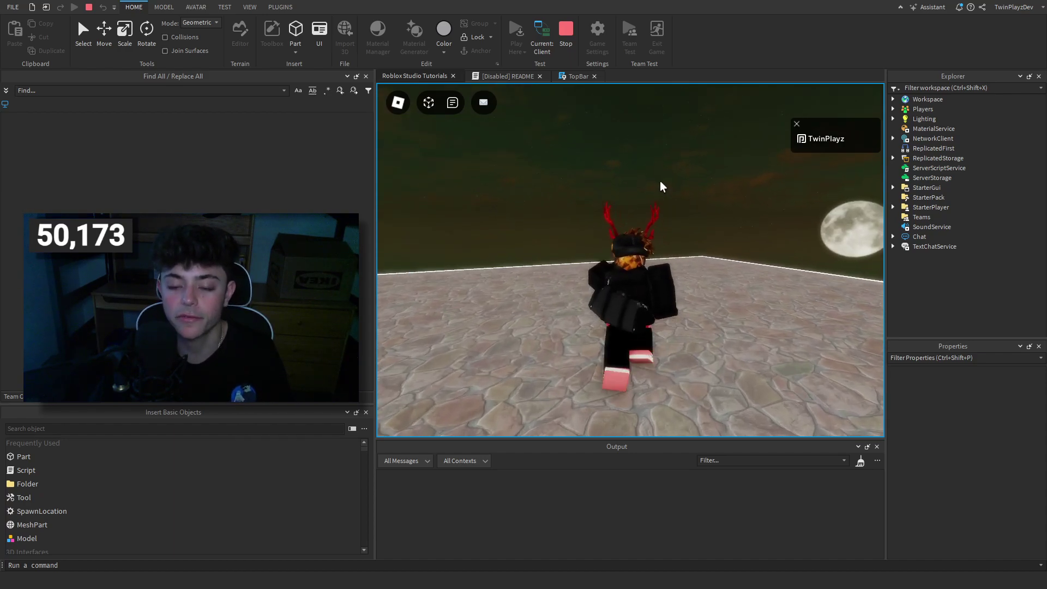
{"action": "scroll", "coordinate": [706, 233], "scroll_direction": "up", "scroll_amount": 3}
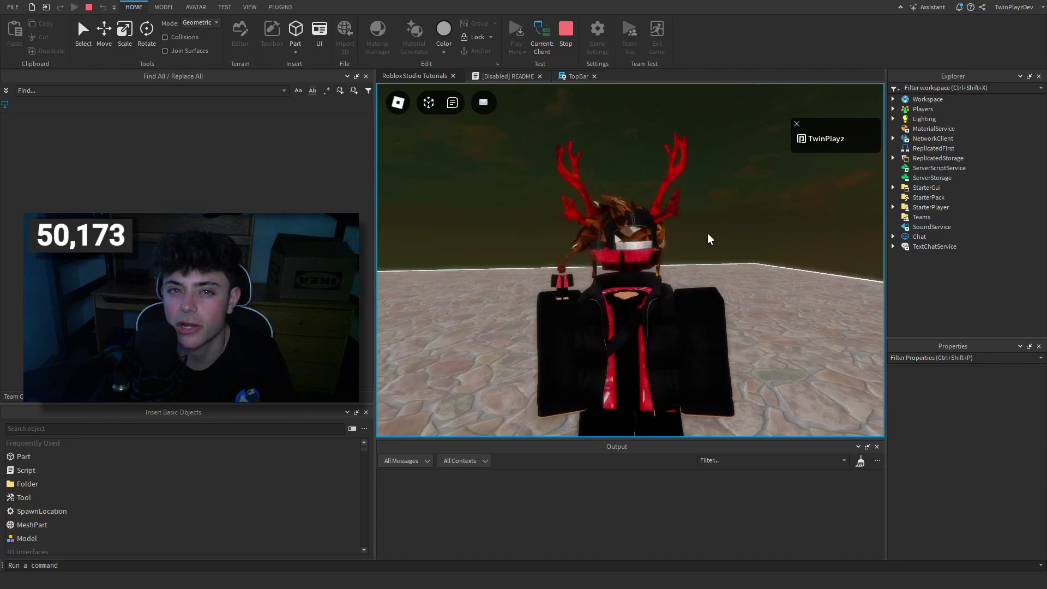
{"action": "scroll", "coordinate": [707, 234], "scroll_direction": "down", "scroll_amount": 2}
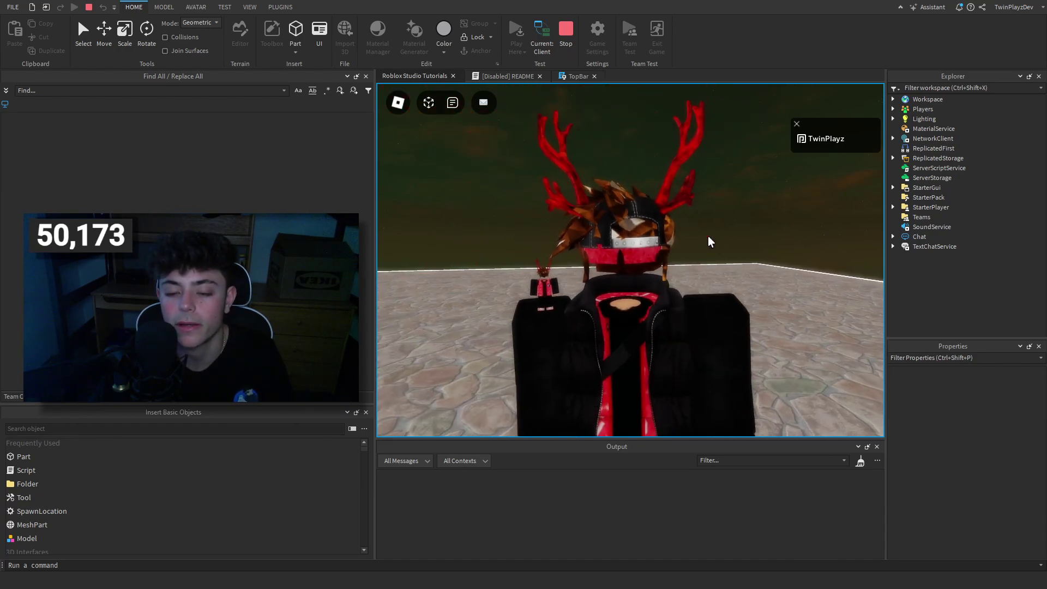
{"action": "right_click_drag", "start_coordinate": [707, 236], "coordinate": [707, 236]}
{"action": "scroll", "coordinate": [709, 238], "scroll_direction": "down", "scroll_amount": 3}
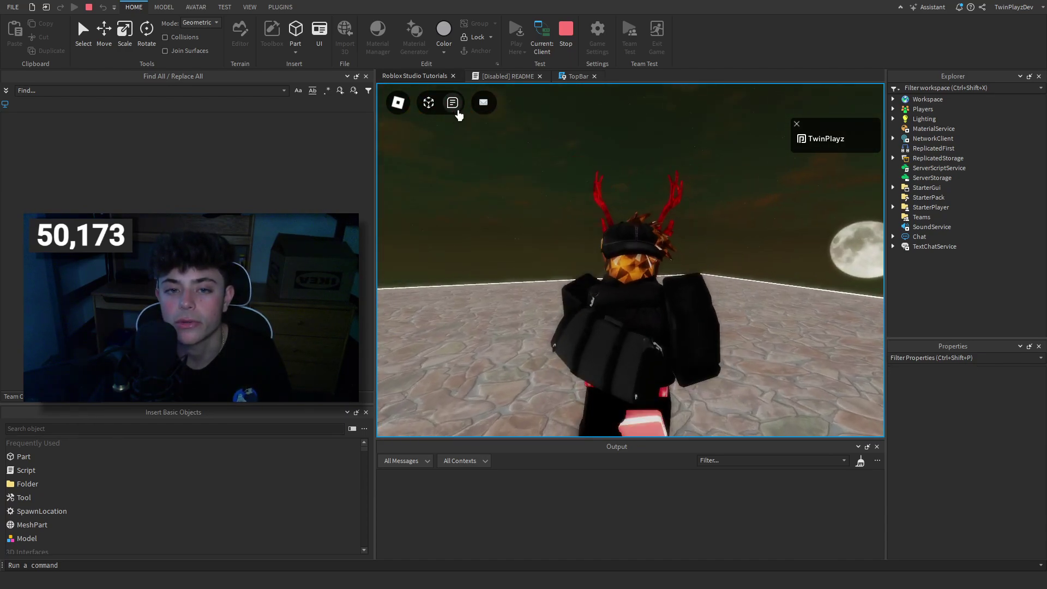
{"action": "left_click", "coordinate": [483, 104]}
{"action": "left_click", "coordinate": [735, 195]}
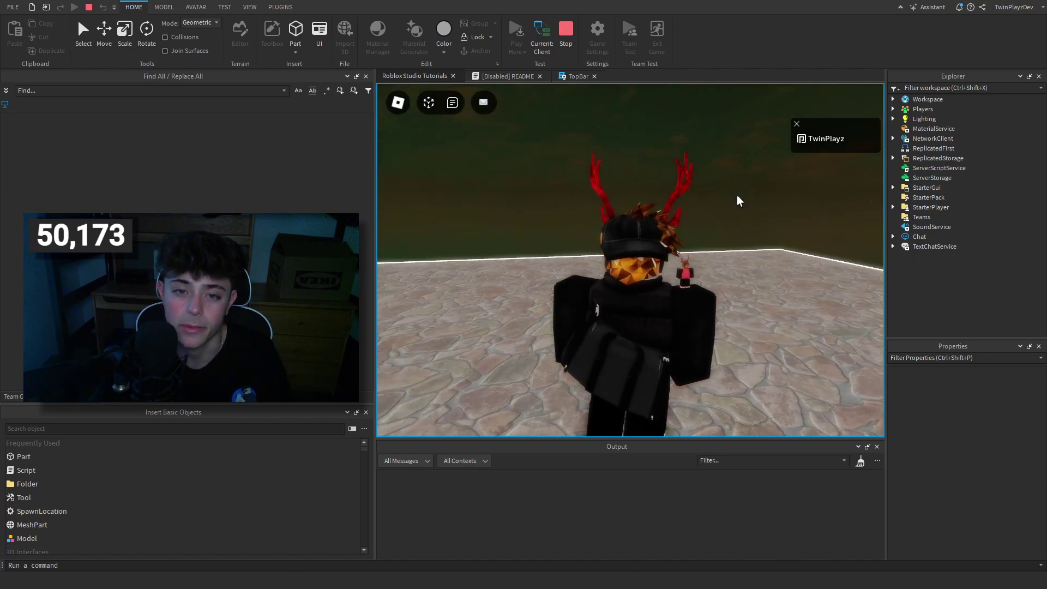
{"action": "key", "text": "shift+F5"}
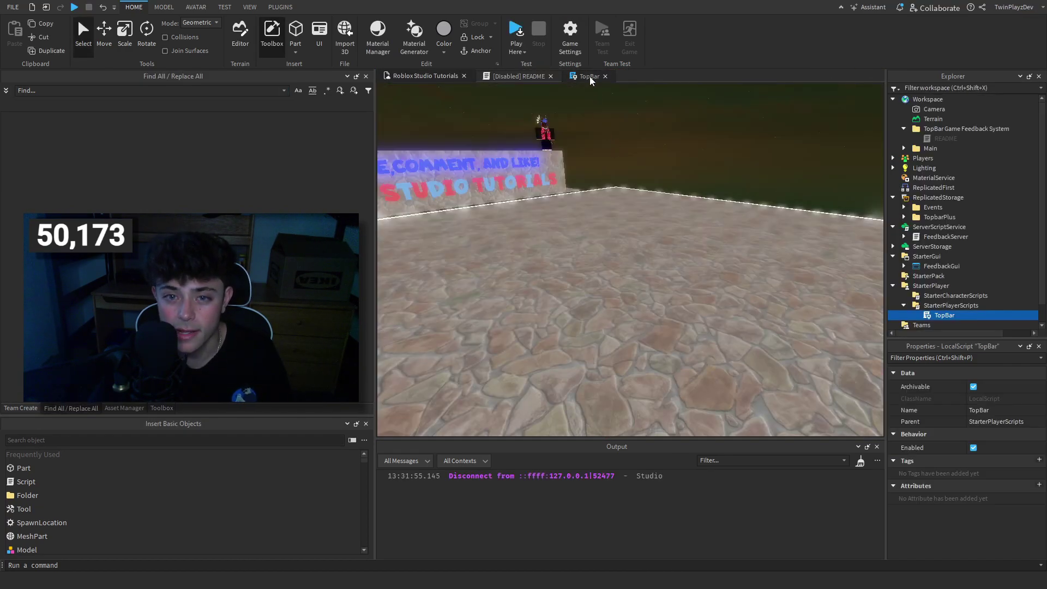
- Add the line FC:setCaption("Send Feedback") below the setLabel call in the TopBar script, and close the script
{"action": "left_click", "coordinate": [588, 75]}
{"action": "left_click", "coordinate": [573, 156]}
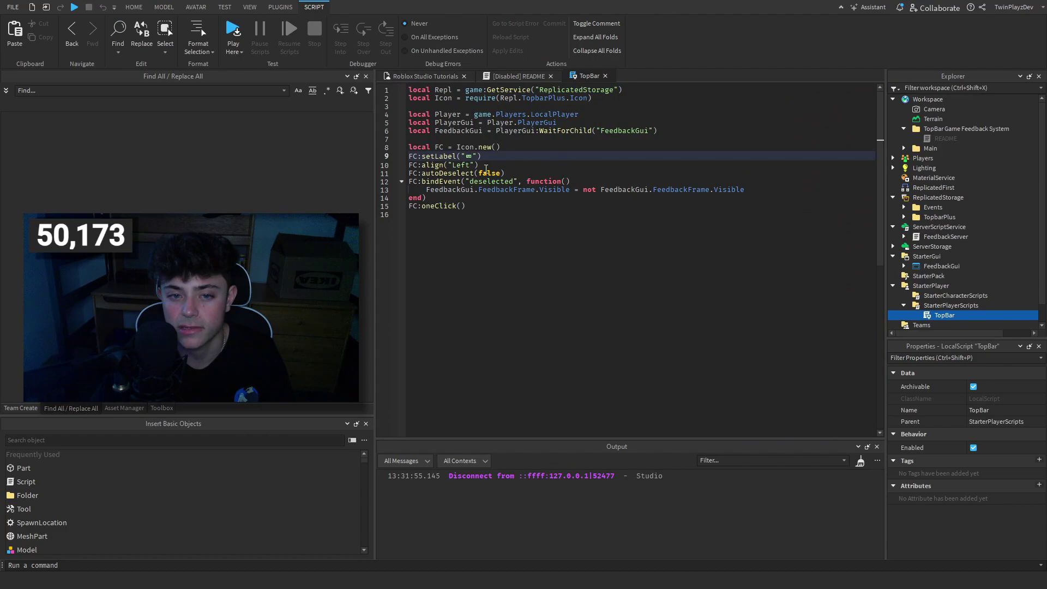
{"action": "key", "text": "Return"}
{"action": "type", "text": "FC:"}
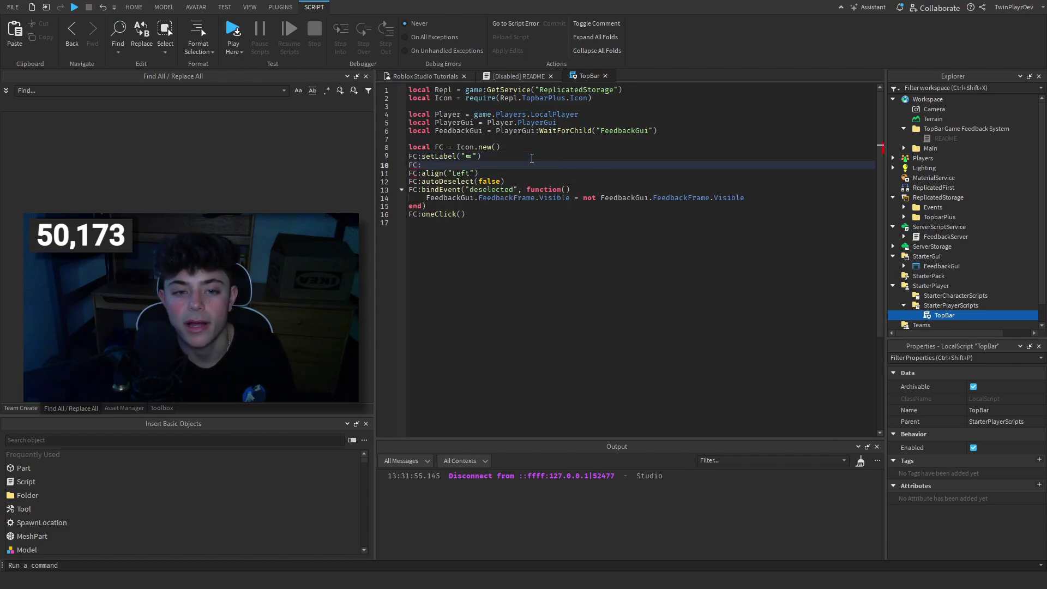
{"action": "type", "text": "c"}
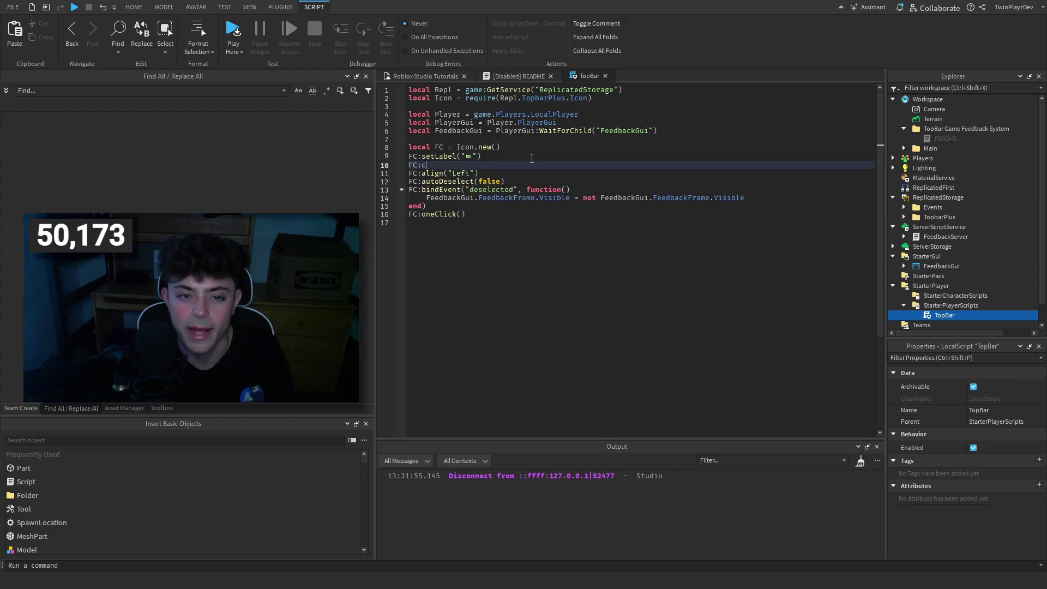
{"action": "type", "text": "aption(\"(\"Send Feedback\""}
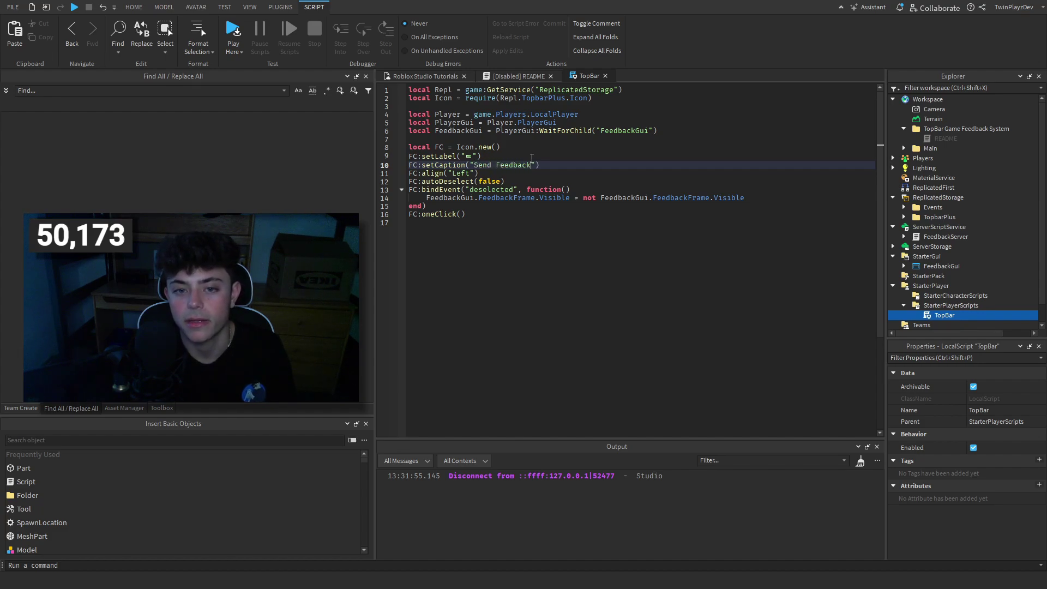
{"action": "key", "text": "Up"}
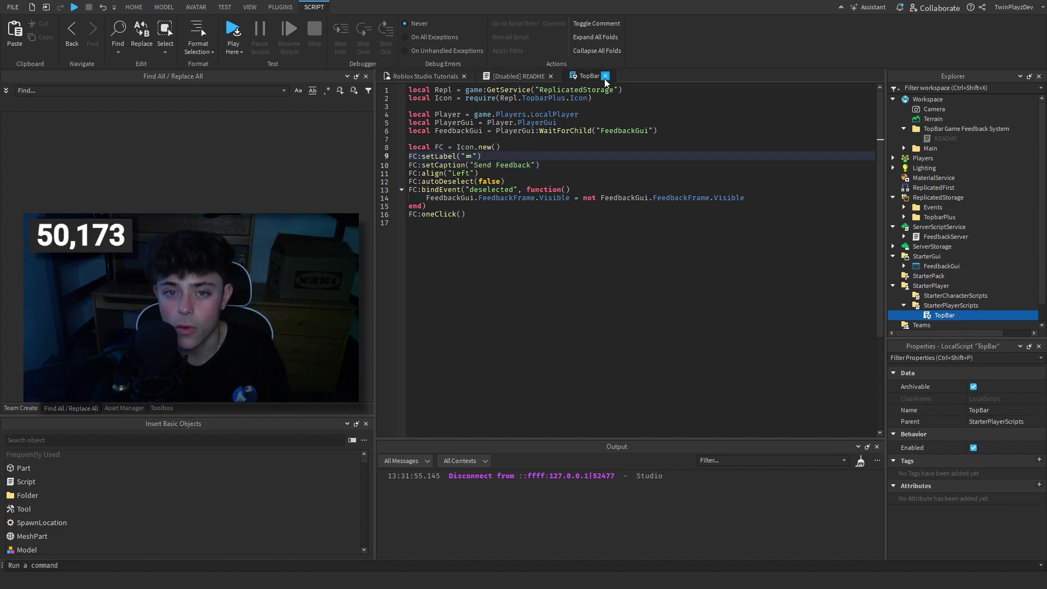
{"action": "left_click", "coordinate": [605, 76]}
{"action": "left_click", "coordinate": [570, 212]}
{"action": "left_click", "coordinate": [452, 75]}
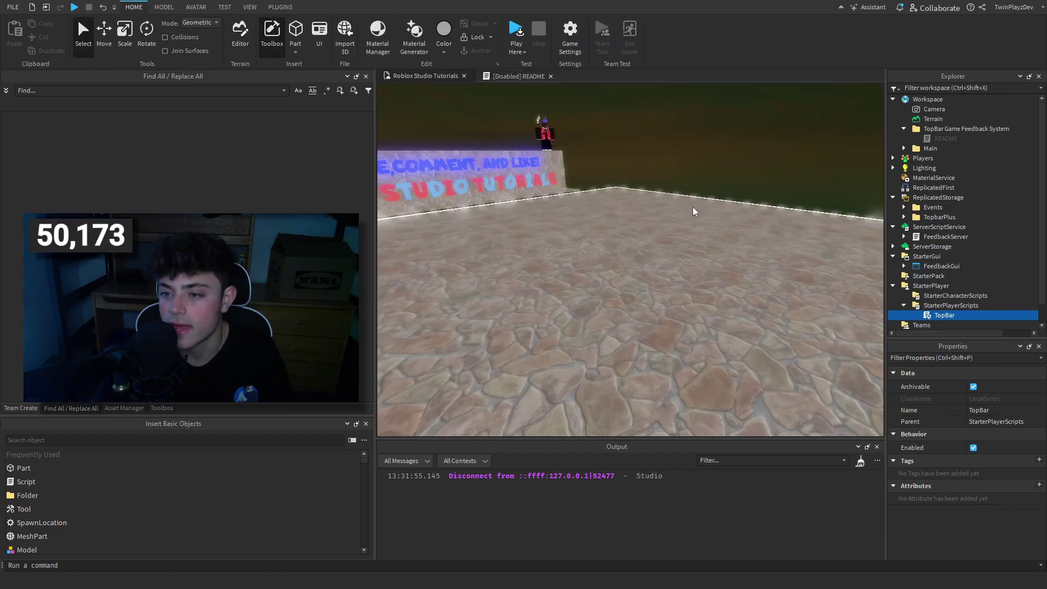
- Expand FeedbackGui under StarterGui and turn on the FeedbackFrame's Visible property
{"action": "left_click", "coordinate": [692, 207]}
{"action": "left_click", "coordinate": [903, 266]}
{"action": "left_click", "coordinate": [905, 267]}
{"action": "scroll", "coordinate": [921, 256], "scroll_direction": "down", "scroll_amount": 2}
{"action": "left_click", "coordinate": [933, 250]}
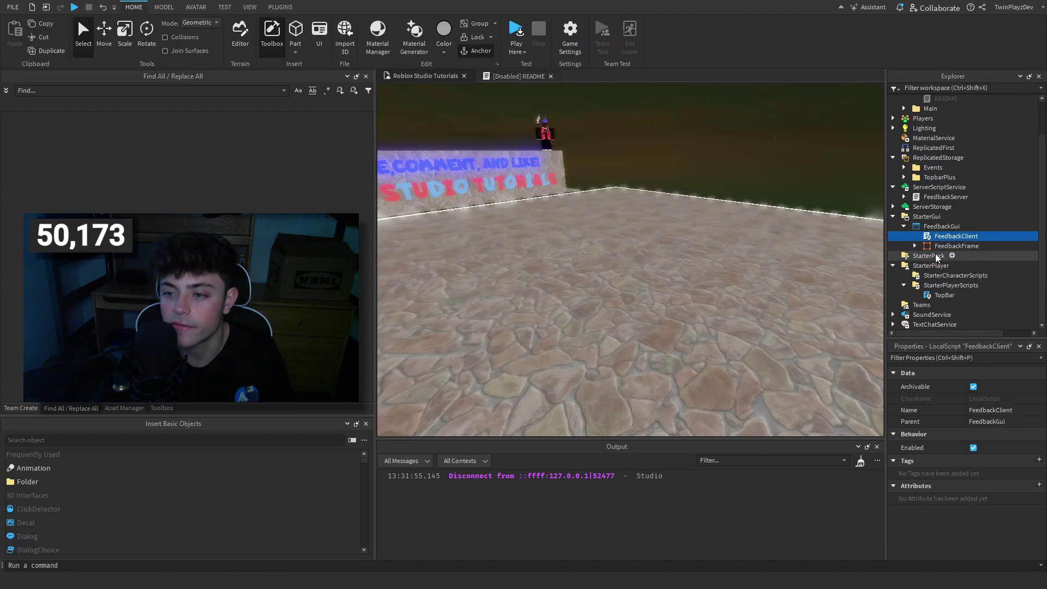
{"action": "scroll", "coordinate": [990, 483], "scroll_direction": "down", "scroll_amount": 3}
{"action": "left_click", "coordinate": [970, 531]}
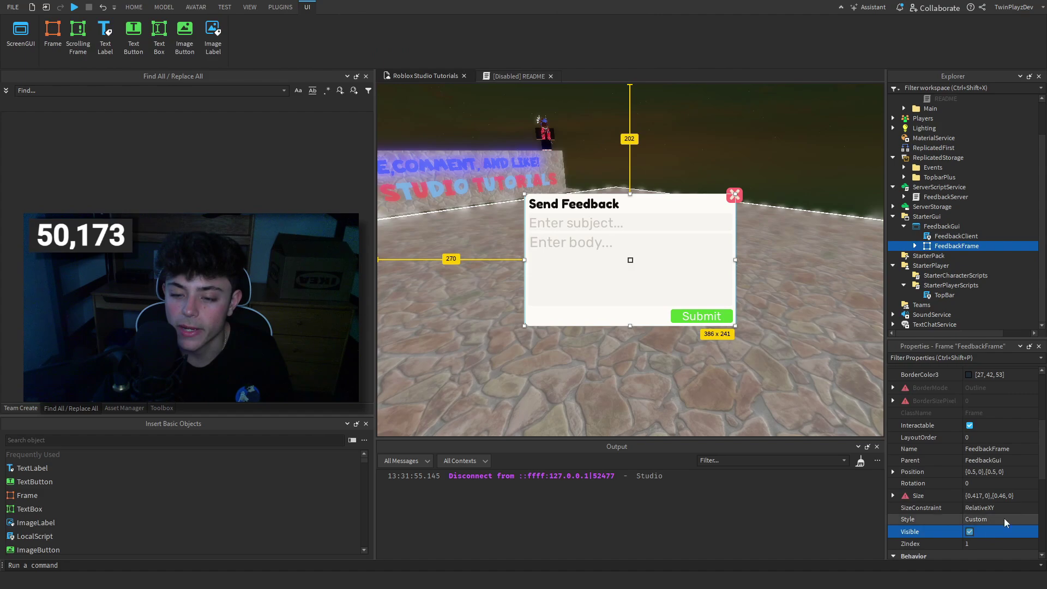
{"action": "key", "text": "e"}
{"action": "left_click", "coordinate": [792, 243]}
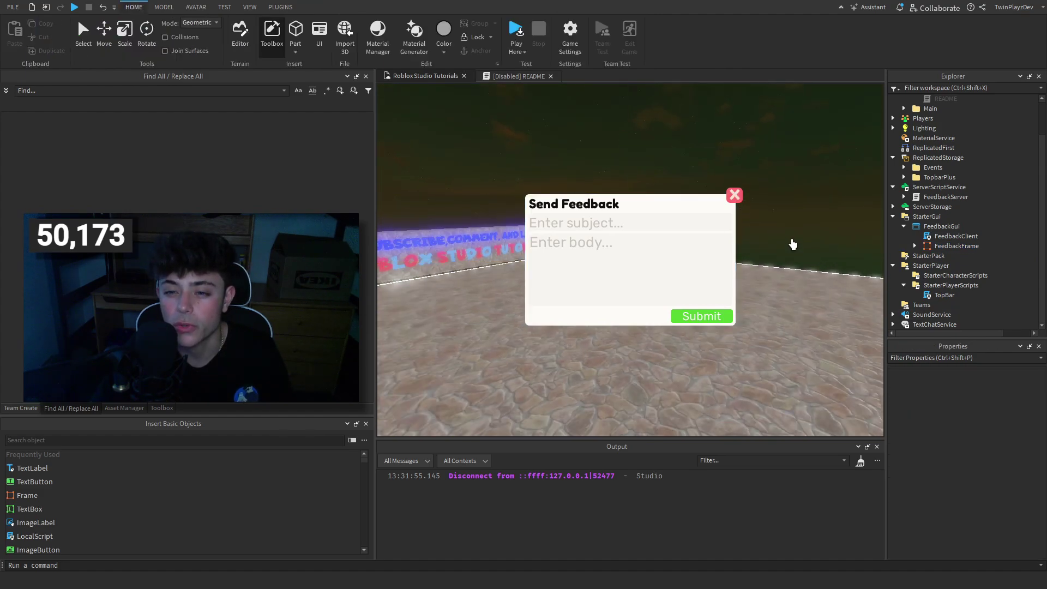
- Try out a different background color for the FeedbackFrame
{"action": "double_click", "coordinate": [951, 246]}
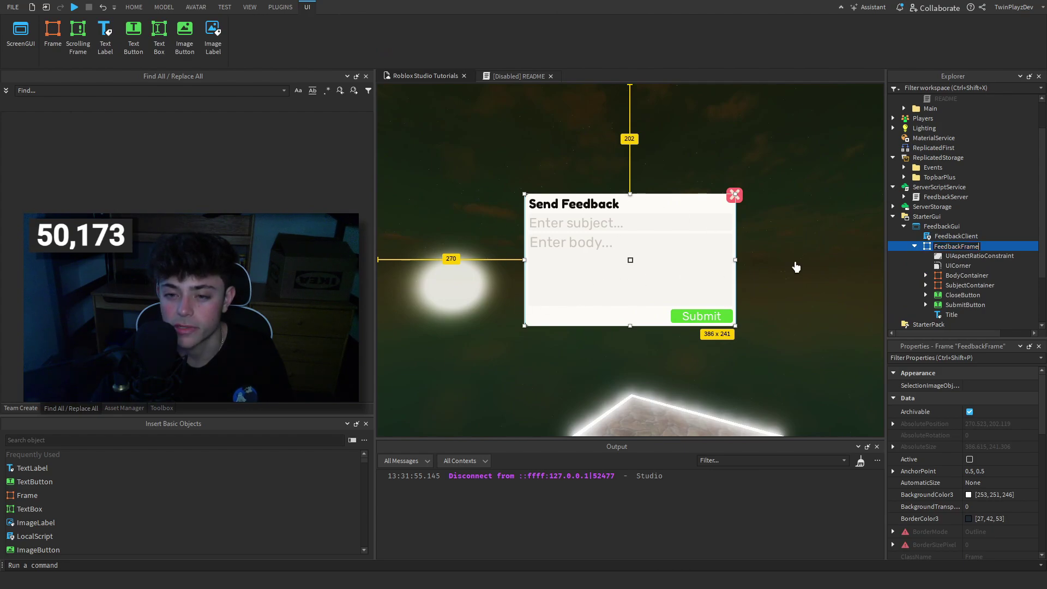
{"action": "left_click", "coordinate": [800, 234]}
{"action": "left_click", "coordinate": [944, 246]}
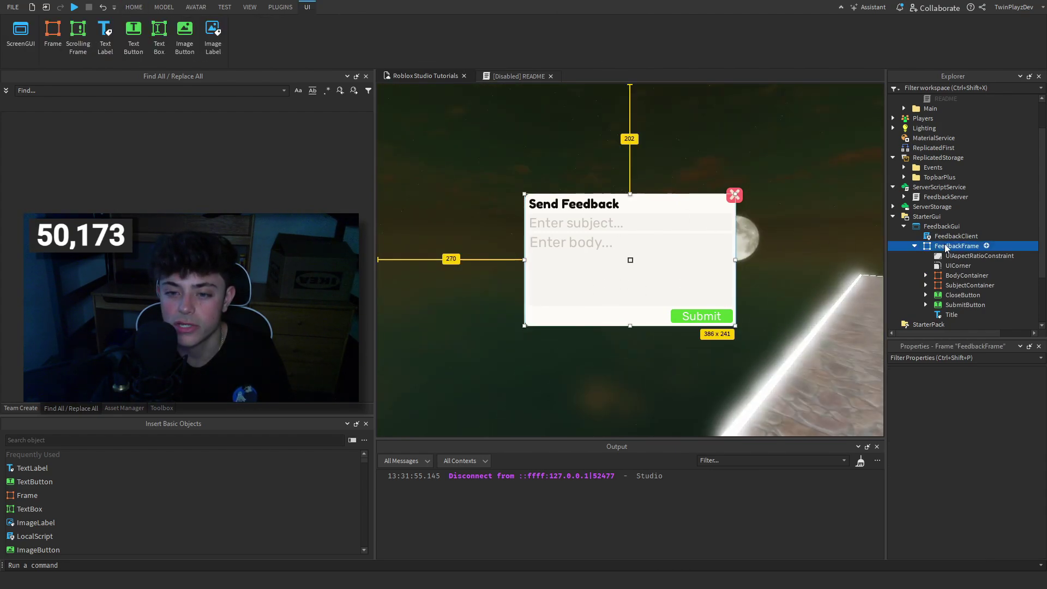
{"action": "left_click", "coordinate": [968, 495]}
{"action": "left_click_drag", "start_coordinate": [602, 176], "coordinate": [401, 186]}
{"action": "left_click_drag", "start_coordinate": [454, 240], "coordinate": [467, 268]}
{"action": "left_click", "coordinate": [460, 185]}
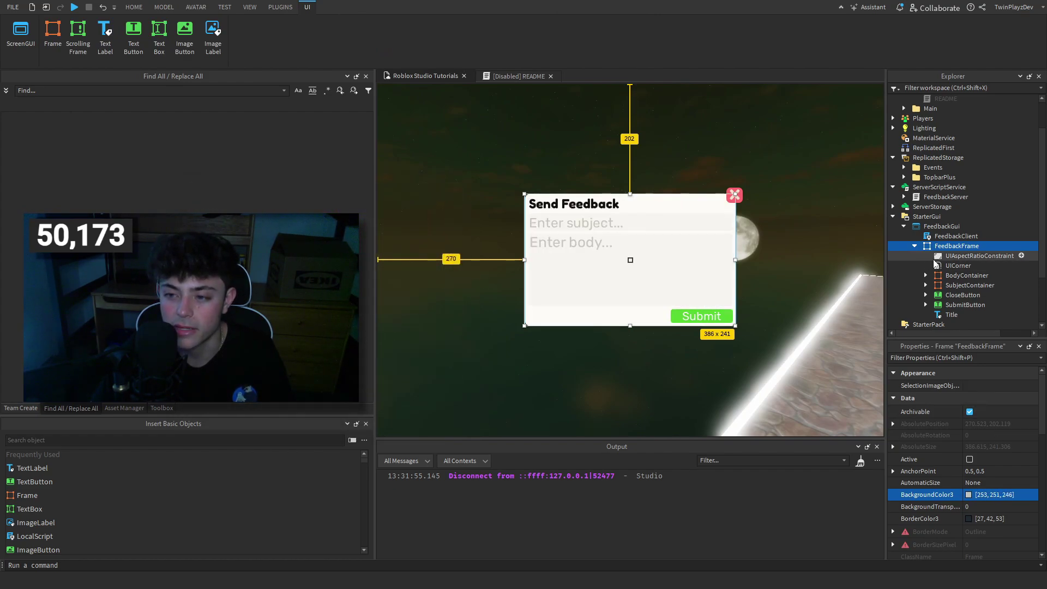
- Compare the BodyContainer and SubjectContainer elements inside FeedbackFrame by selecting them alternately
{"action": "scroll", "coordinate": [951, 243], "scroll_direction": "down", "scroll_amount": 3}
{"action": "left_click", "coordinate": [960, 219]}
{"action": "left_click", "coordinate": [951, 231]}
{"action": "left_click", "coordinate": [947, 221]}
{"action": "left_click", "coordinate": [946, 230]}
{"action": "left_click", "coordinate": [948, 220]}
{"action": "left_click", "coordinate": [947, 229]}
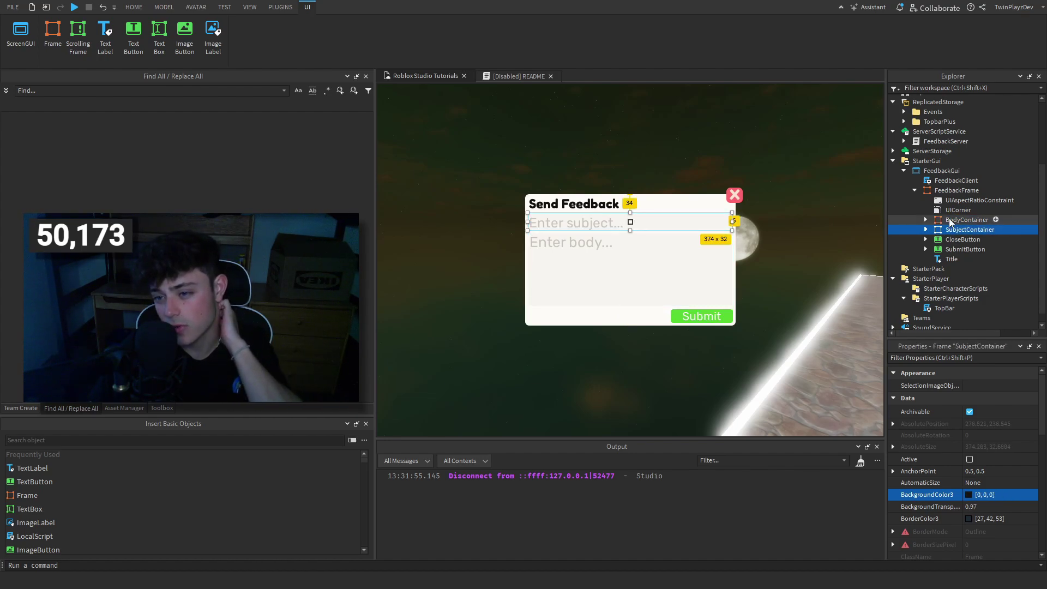
- Set the SubmitButton's text font to Fredoka One in bold
{"action": "left_click", "coordinate": [935, 249]}
{"action": "left_click", "coordinate": [927, 250]}
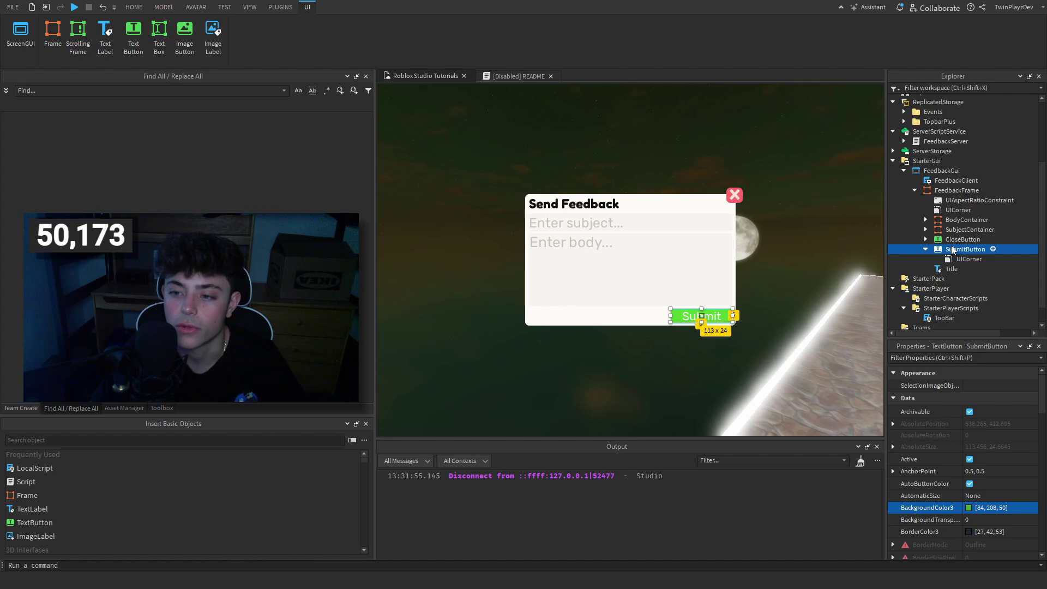
{"action": "left_click", "coordinate": [925, 249]}
{"action": "scroll", "coordinate": [991, 501], "scroll_direction": "down", "scroll_amount": 5}
{"action": "scroll", "coordinate": [990, 491], "scroll_direction": "down", "scroll_amount": 5}
{"action": "left_click", "coordinate": [972, 386]}
{"action": "left_click", "coordinate": [980, 375]}
{"action": "left_click", "coordinate": [1000, 465]}
{"action": "left_click", "coordinate": [816, 273]}
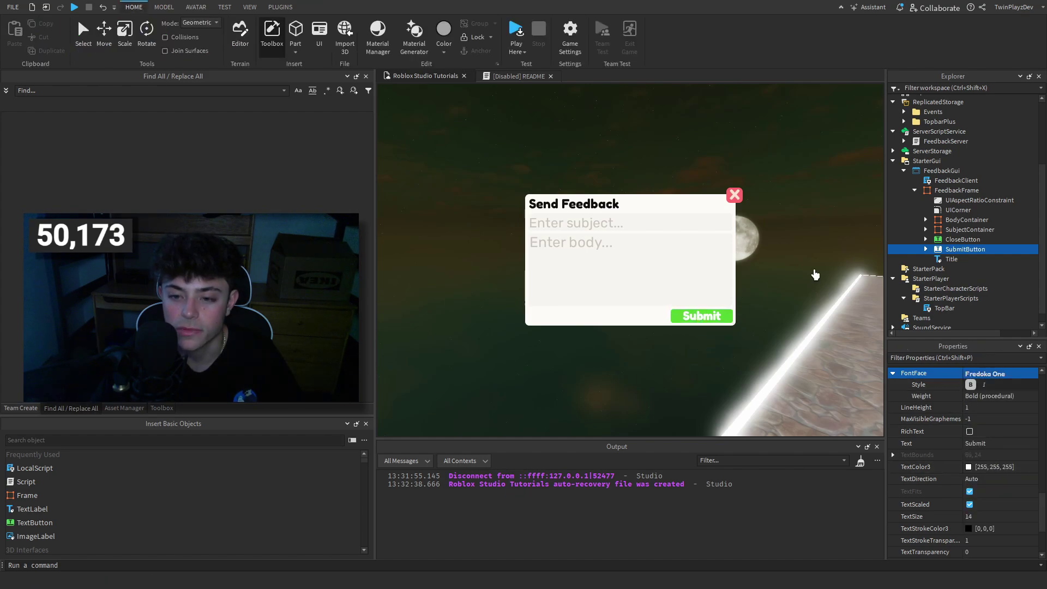
- Collapse FeedbackFrame's child list and turn off the frame's Visible property
{"action": "key", "text": "Right"}
{"action": "key", "text": "Right"}
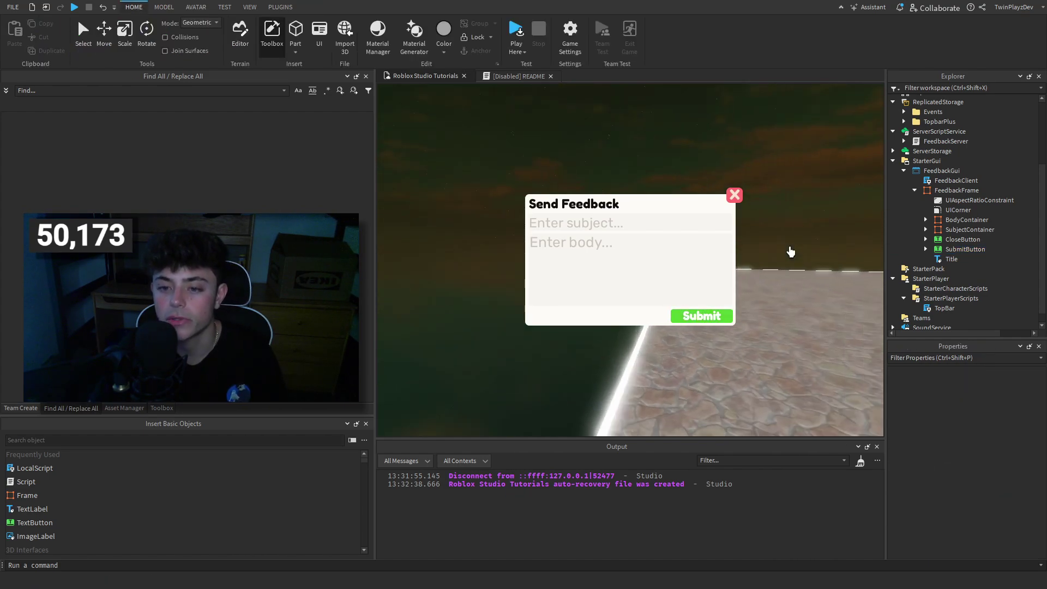
{"action": "left_click", "coordinate": [915, 191]}
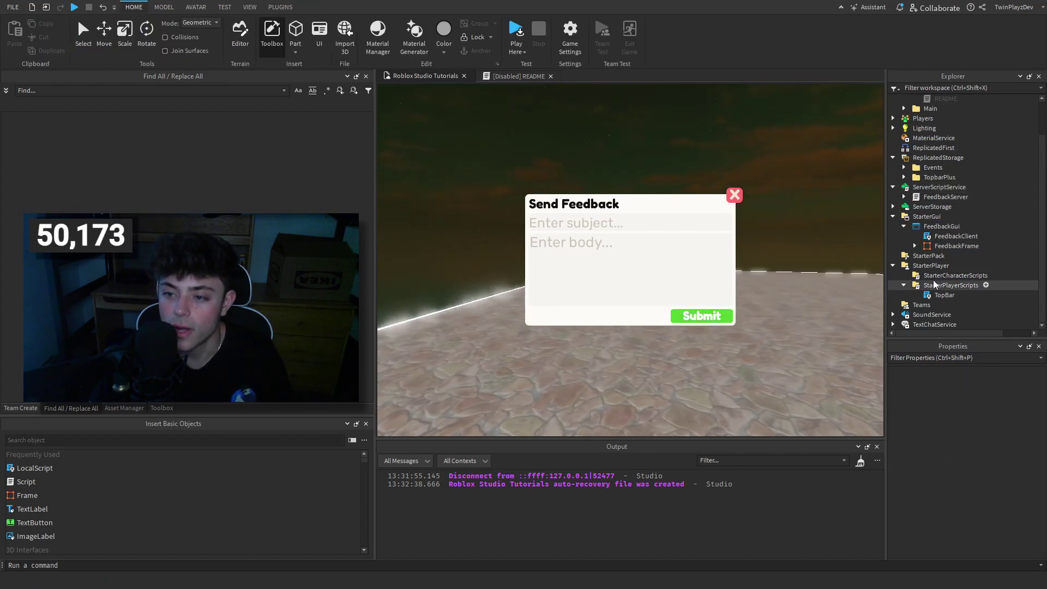
{"action": "left_click", "coordinate": [934, 245]}
{"action": "scroll", "coordinate": [907, 444], "scroll_direction": "down", "scroll_amount": 2}
{"action": "scroll", "coordinate": [906, 445], "scroll_direction": "down", "scroll_amount": 2}
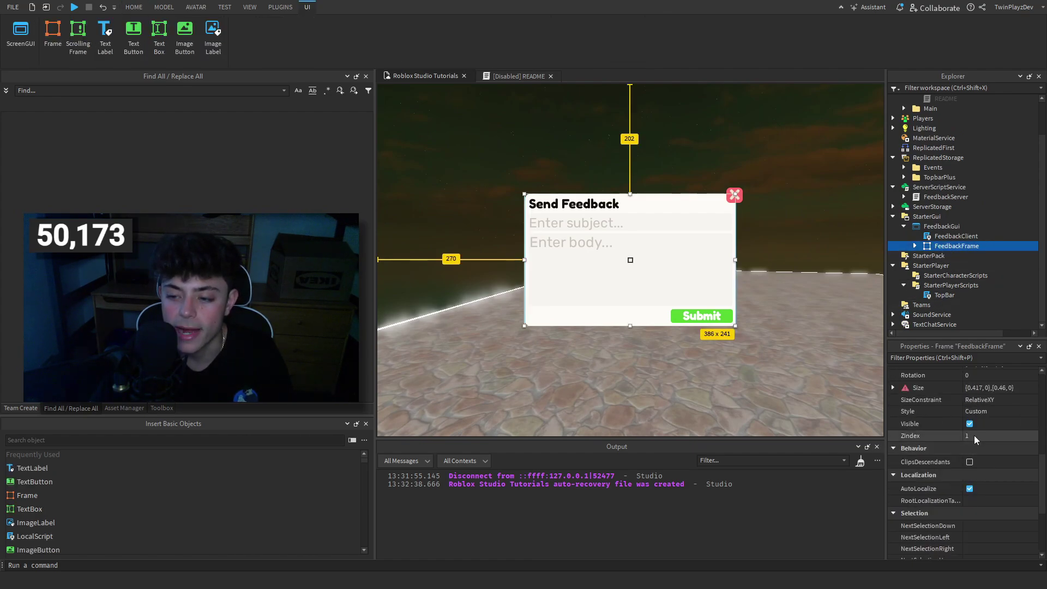
{"action": "left_click", "coordinate": [971, 424]}
{"action": "left_click", "coordinate": [744, 221]}
{"action": "right_click_drag", "start_coordinate": [744, 217], "coordinate": [872, 245]}
{"action": "key", "text": "w"}
{"action": "key", "text": "d"}
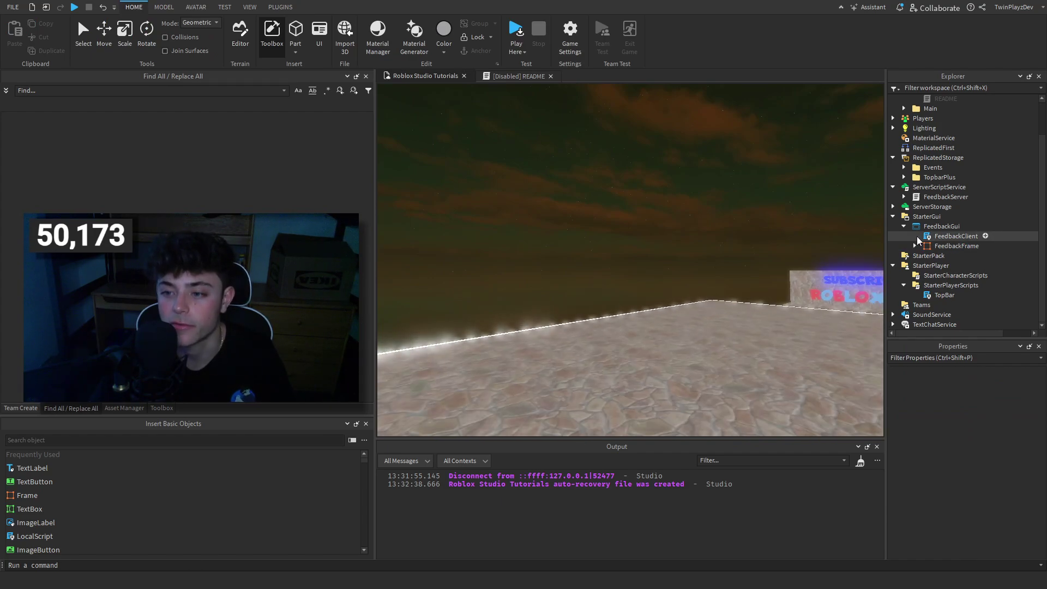
- Open the FeedbackClient script and review its close, input and submit functions
{"action": "double_click", "coordinate": [926, 238]}
{"action": "scroll", "coordinate": [506, 249], "scroll_direction": "down", "scroll_amount": 4}
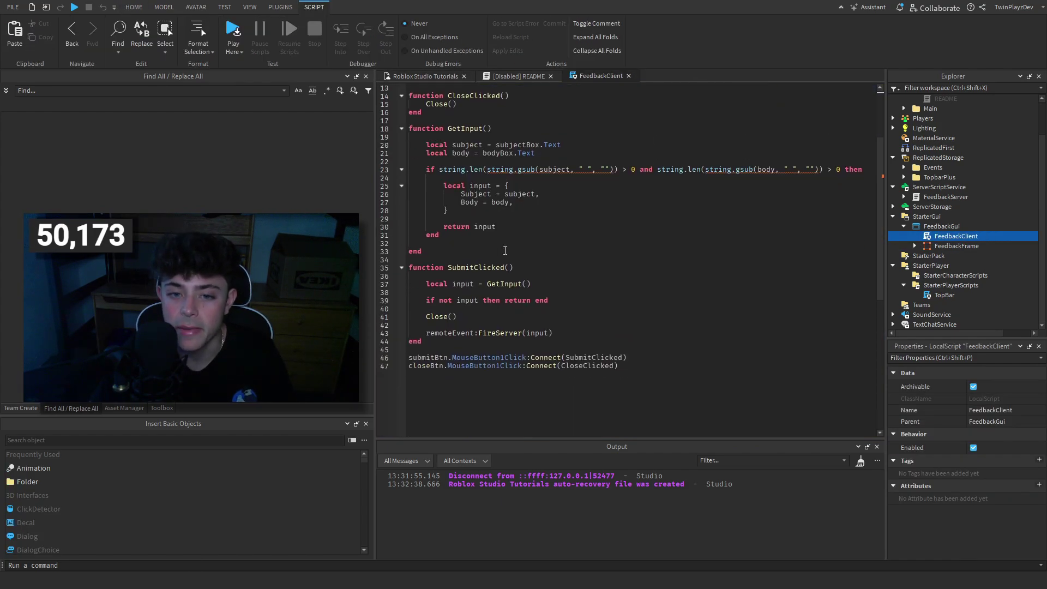